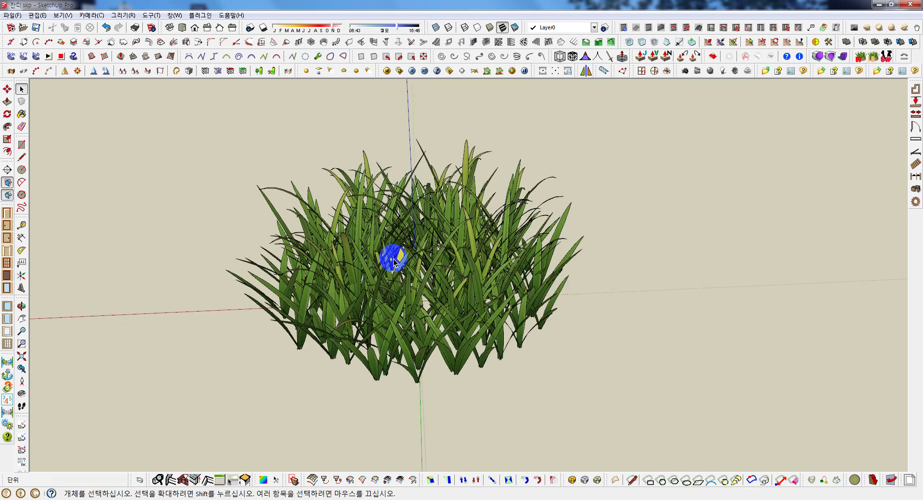
# - Select the grass clump and make first attempts at scaling it with S
pyautogui.moveTo(483, 281)
pyautogui.mouseDown(button='middle')
pyautogui.moveTo(461, 141)
pyautogui.moveTo(462, 274)
pyautogui.mouseUp(button='middle')
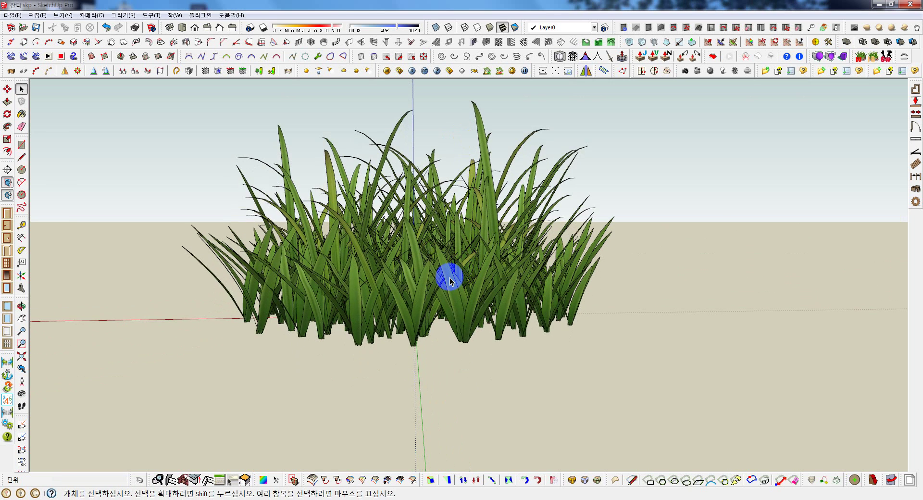
pyautogui.click(450, 281)
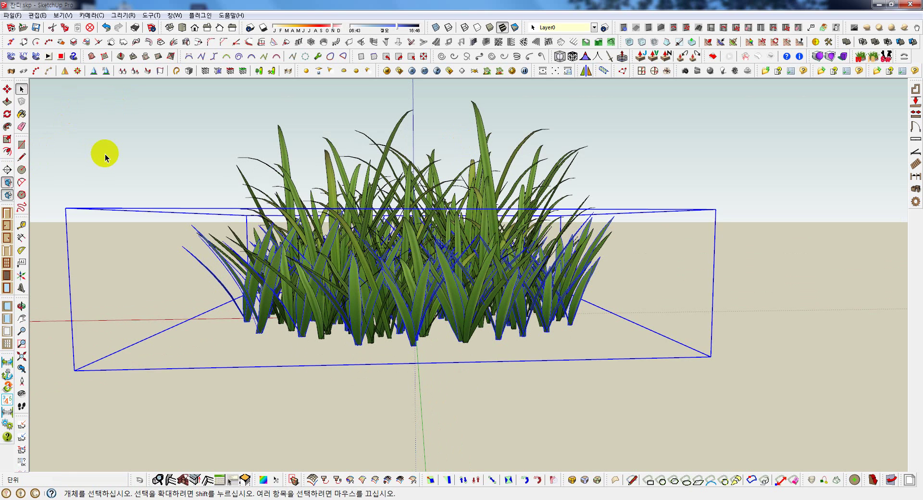
pyautogui.press('s')
pyautogui.moveTo(422, 220); pyautogui.dragTo(405, 211, button='middle')
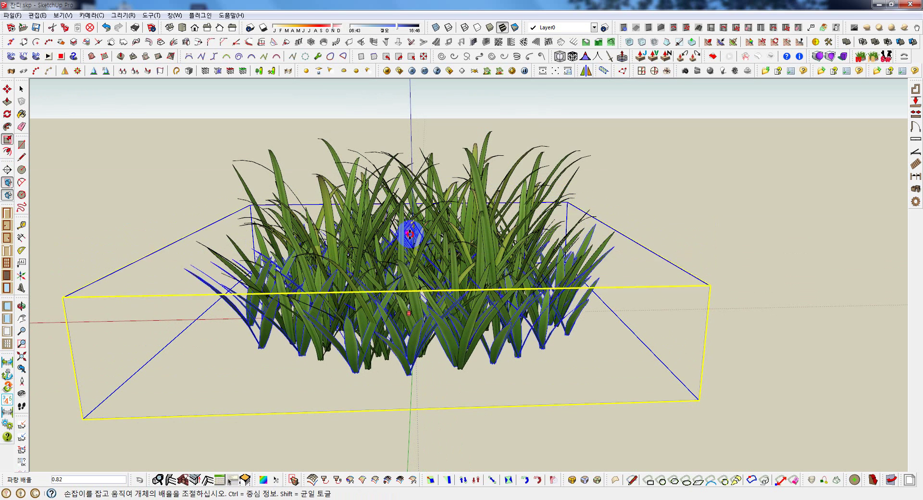
pyautogui.press('space')
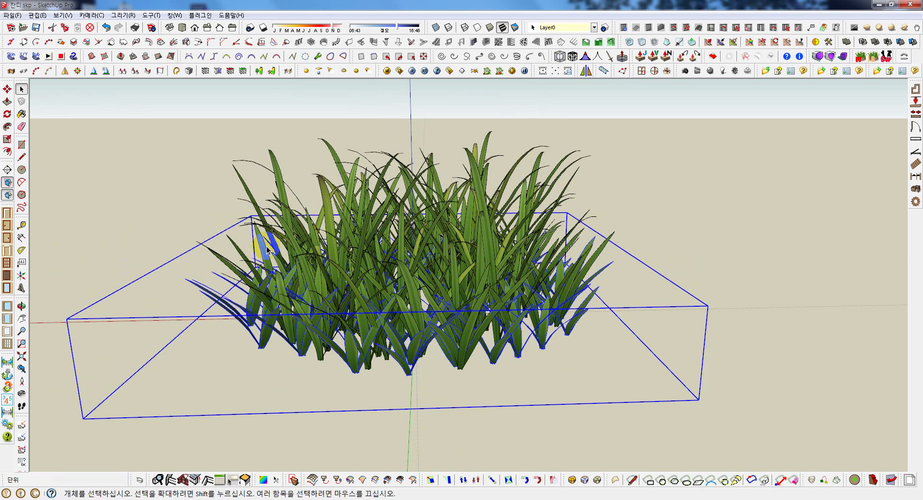
pyautogui.click(267, 248)
pyautogui.press('s')
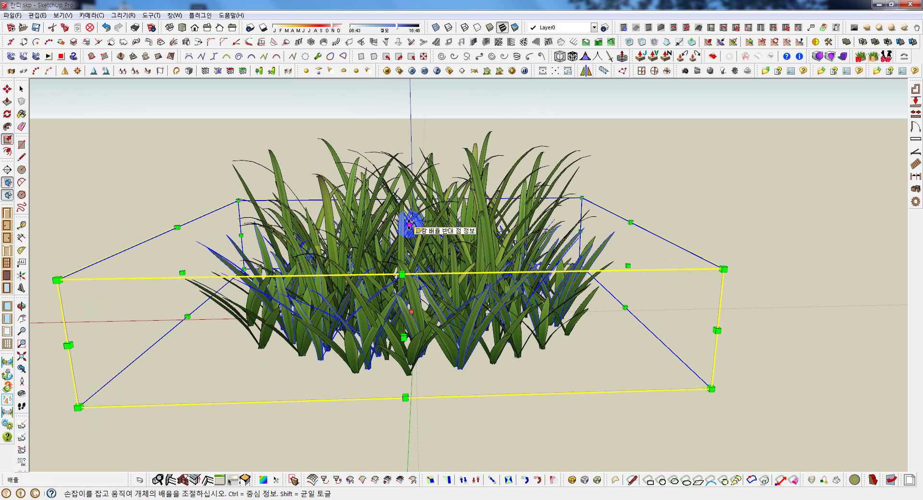
pyautogui.click(409, 224)
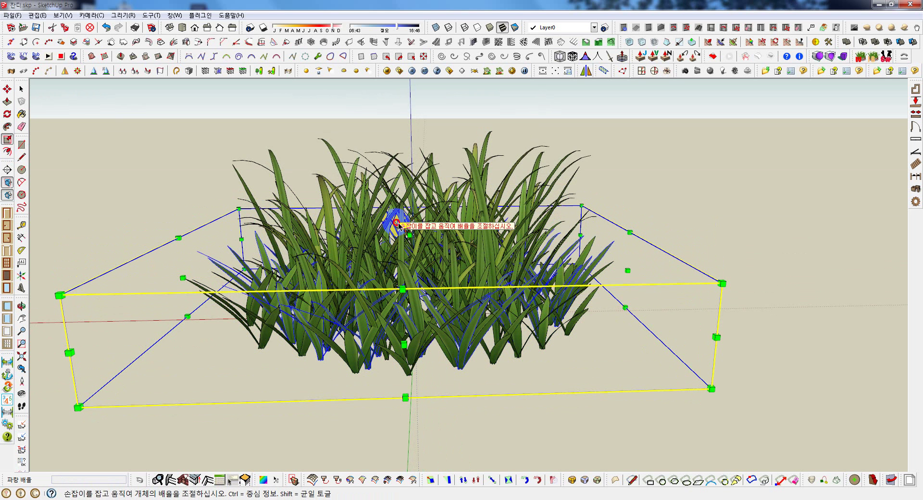
pyautogui.press('space')
pyautogui.doubleClick(344, 218)
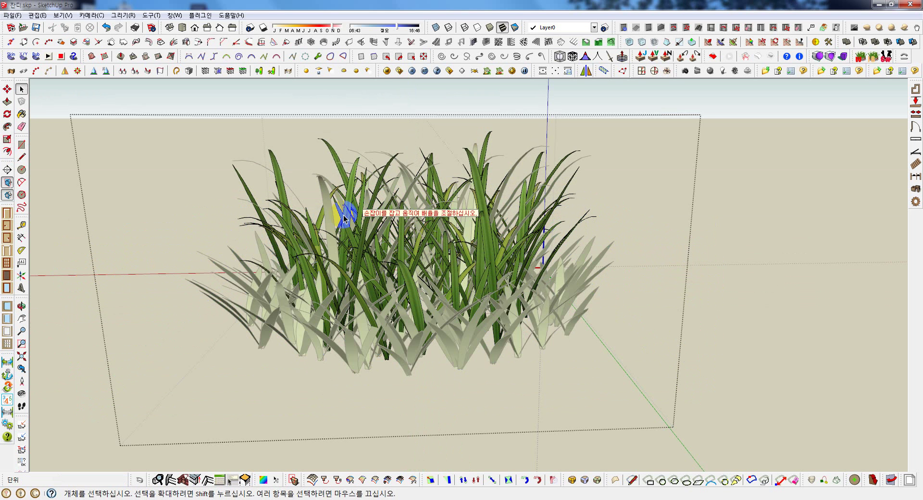
pyautogui.click(219, 142)
# - Squash the grass group vertically to 0.72 of its height
pyautogui.click(282, 218)
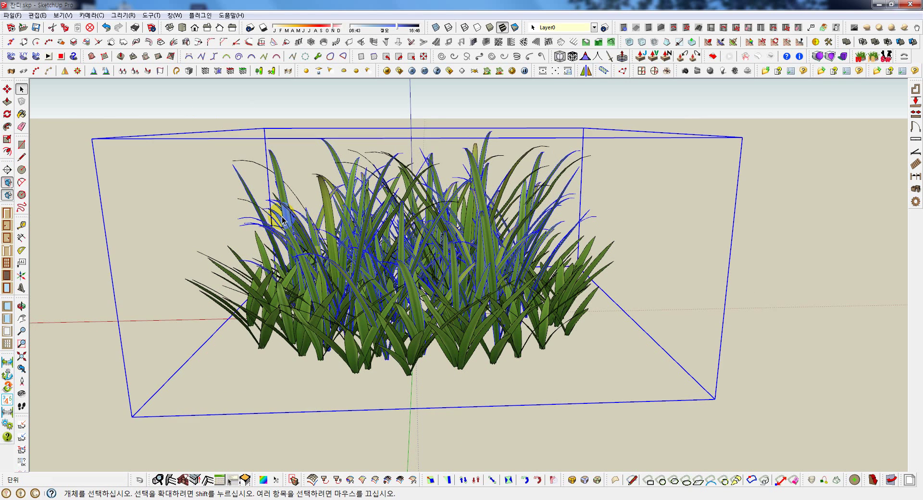
pyautogui.press('s')
pyautogui.moveTo(426, 131); pyautogui.dragTo(435, 187)
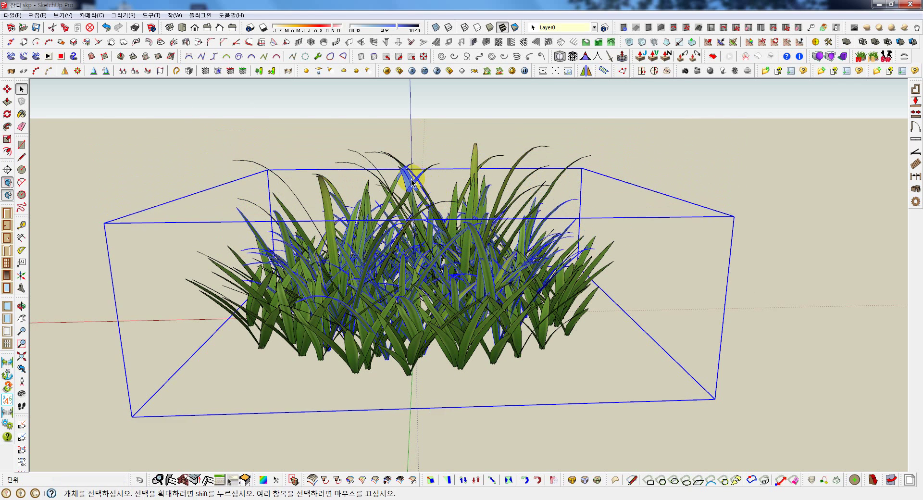
pyautogui.moveTo(401, 144); pyautogui.dragTo(407, 185)
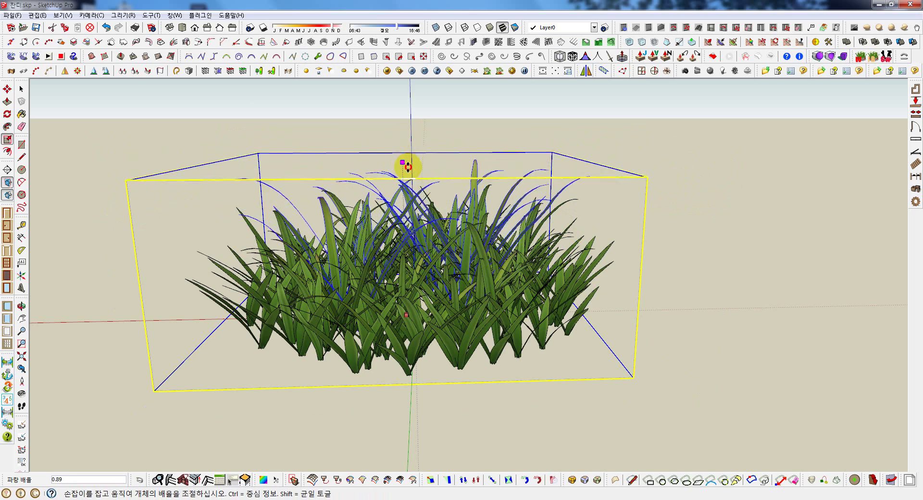
pyautogui.press('space')
# - From a low side view, shorten the grass group vertically again to 0.89
pyautogui.click(635, 169)
pyautogui.moveTo(635, 169)
pyautogui.mouseDown(button='middle')
pyautogui.moveTo(464, 200)
pyautogui.moveTo(719, 173)
pyautogui.moveTo(791, 186)
pyautogui.moveTo(598, 229)
pyautogui.moveTo(577, 289)
pyautogui.moveTo(506, 210)
pyautogui.mouseUp(button='middle')
pyautogui.click(502, 192)
pyautogui.press('s')
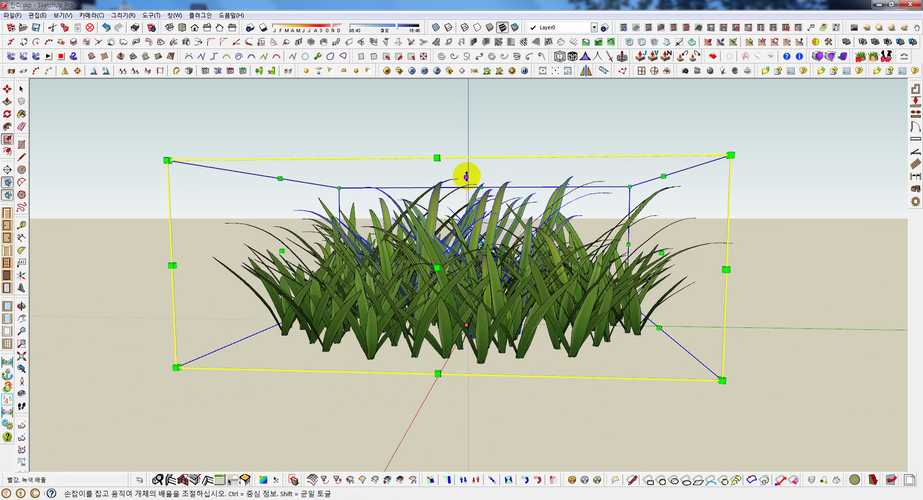
pyautogui.moveTo(465, 175); pyautogui.dragTo(467, 194)
pyautogui.press('space')
pyautogui.click(391, 189)
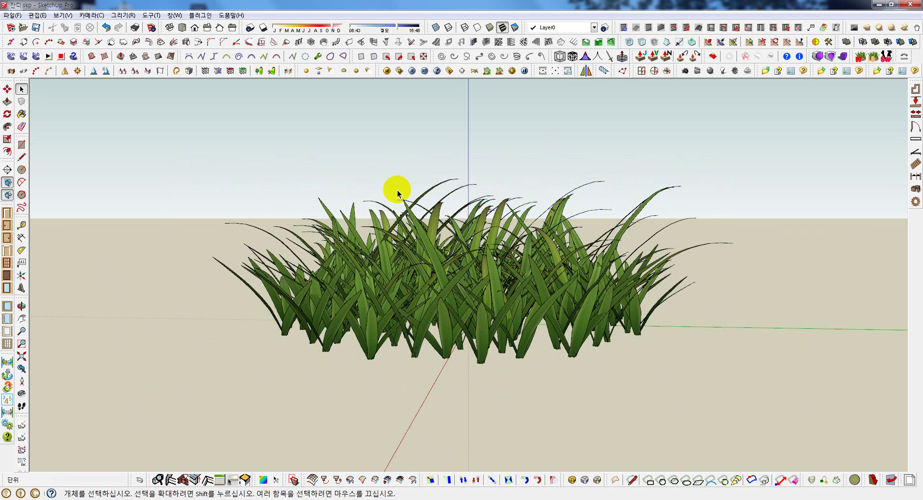
pyautogui.moveTo(391, 189)
pyautogui.mouseDown(button='middle')
pyautogui.moveTo(449, 220)
pyautogui.moveTo(382, 194)
pyautogui.moveTo(324, 304)
pyautogui.moveTo(556, 199)
pyautogui.moveTo(589, 212)
pyautogui.moveTo(482, 230)
pyautogui.mouseUp(button='middle')
# - Box-select the grass clump and explode it twice into individual blades
pyautogui.scroll(-3, 483, 231)
pyautogui.moveTo(237, 138); pyautogui.dragTo(665, 354)
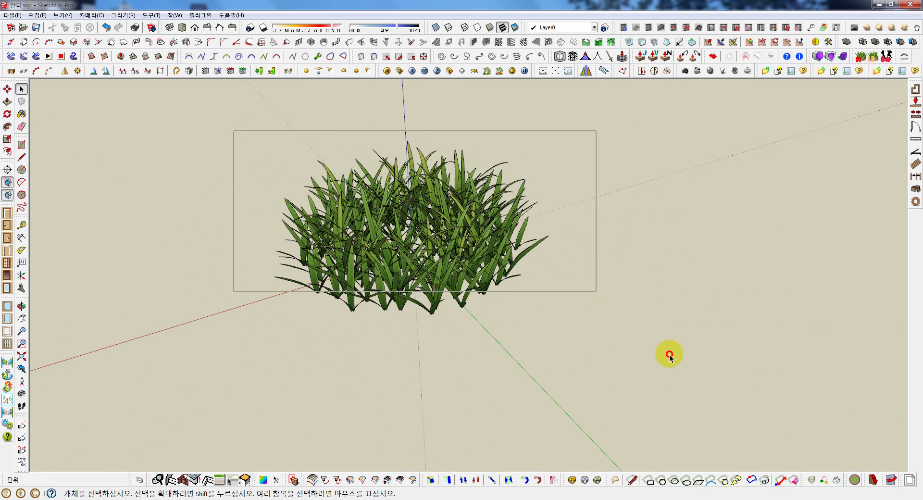
pyautogui.scroll(3, 419, 231)
pyautogui.rightClick(419, 231)
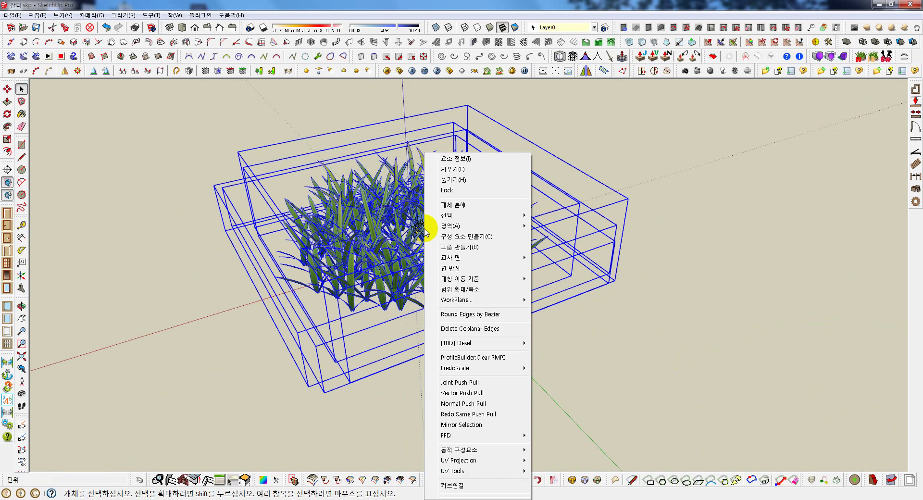
pyautogui.click(459, 210)
pyautogui.rightClick(402, 203)
pyautogui.click(446, 208)
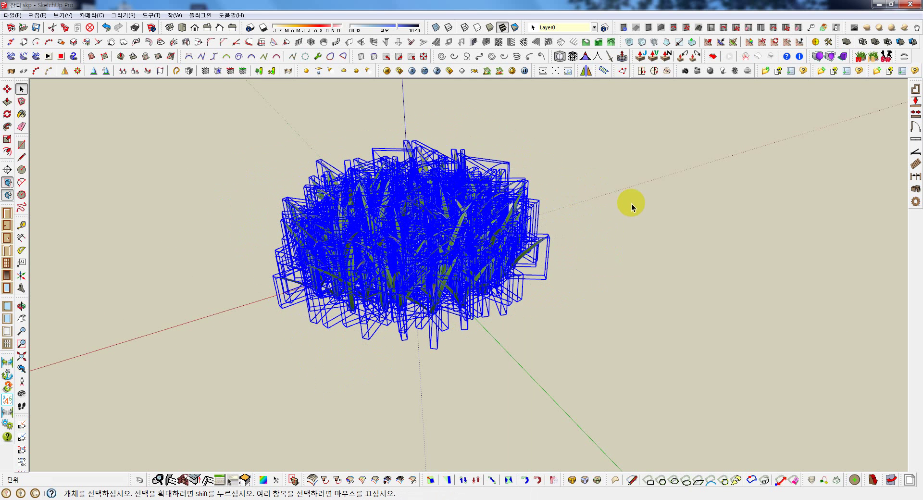
pyautogui.rightClick(445, 214)
pyautogui.click(483, 199)
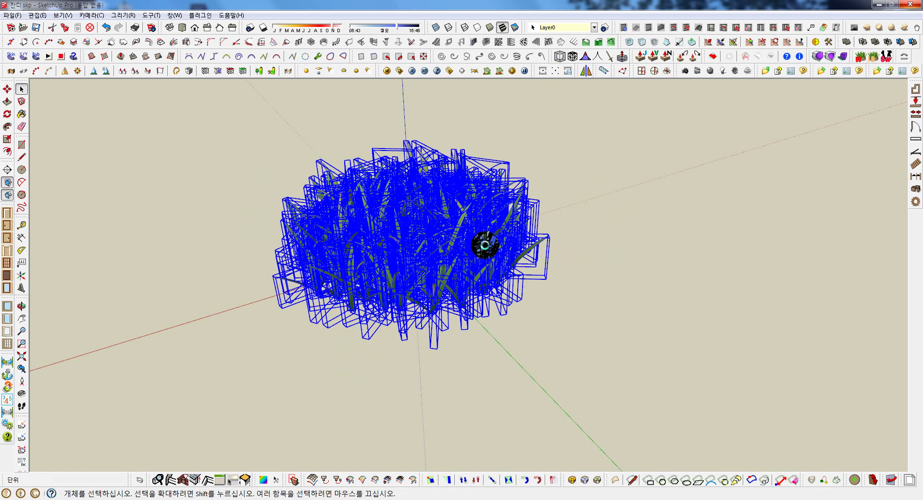
# - Box-select all the loose grass blades and make them one group
pyautogui.moveTo(485, 249)
pyautogui.mouseDown(button='middle')
pyautogui.moveTo(488, 263)
pyautogui.moveTo(578, 207)
pyautogui.mouseUp(button='middle')
pyautogui.click(377, 177)
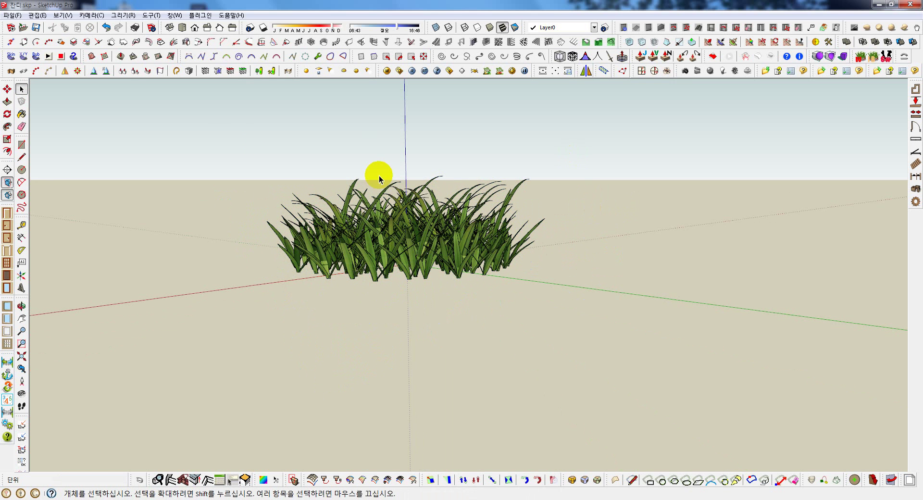
pyautogui.click(276, 158)
pyautogui.moveTo(210, 133); pyautogui.dragTo(675, 330)
pyautogui.rightClick(395, 222)
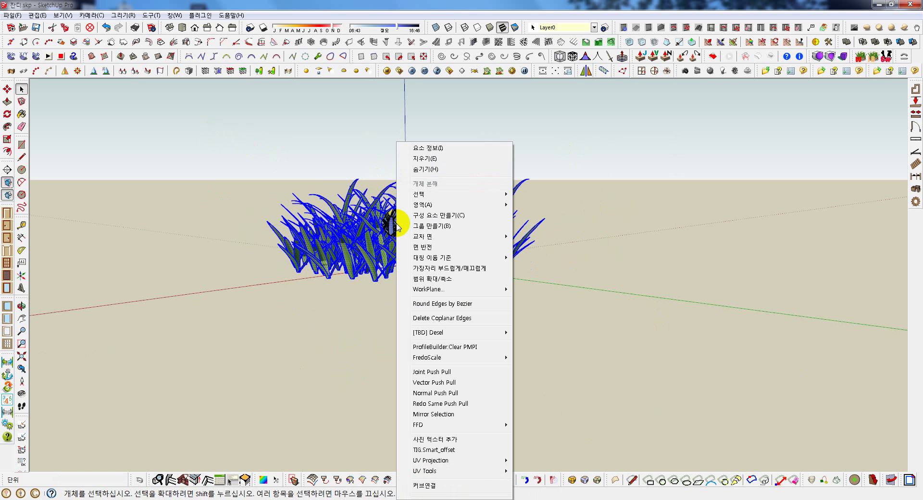
pyautogui.click(439, 226)
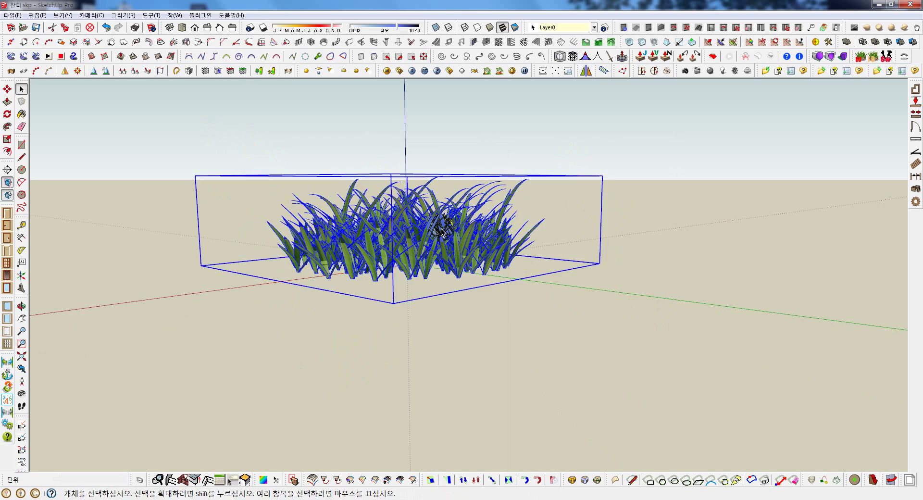
# - Orbit to a side view with sky and reselect the new grass group
pyautogui.moveTo(441, 233)
pyautogui.mouseDown(button='middle')
pyautogui.moveTo(546, 309)
pyautogui.moveTo(639, 298)
pyautogui.mouseUp(button='middle')
pyautogui.scroll(-3, 601, 247)
pyautogui.scroll(-2, 531, 229)
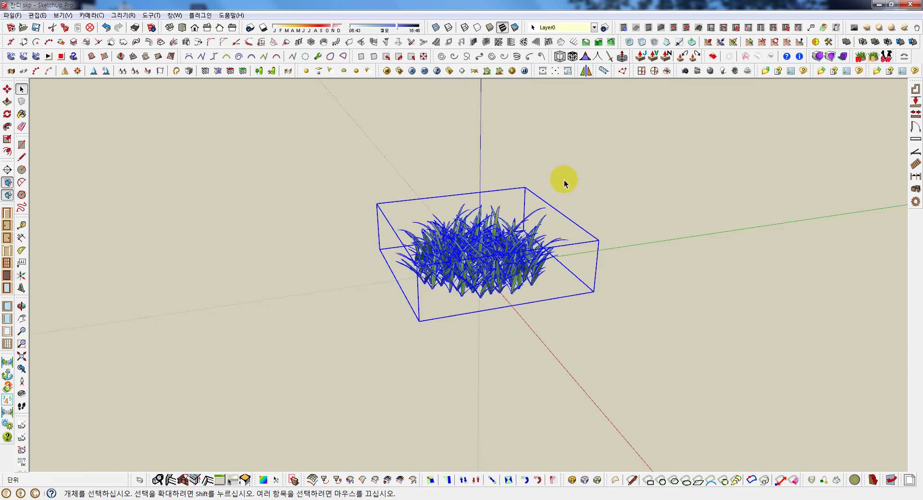
pyautogui.click(565, 183)
pyautogui.scroll(3, 381, 289)
pyautogui.scroll(3, 370, 294)
pyautogui.scroll(4, 464, 272)
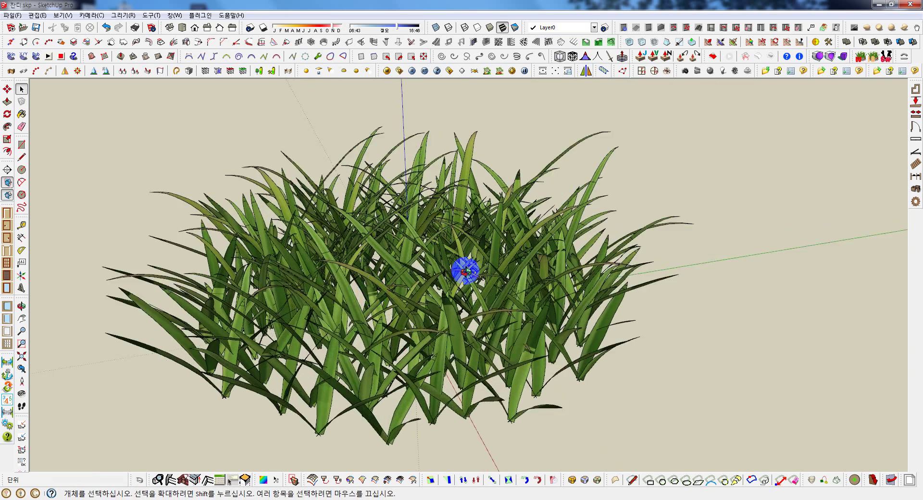
pyautogui.moveTo(465, 271); pyautogui.dragTo(433, 185, button='middle')
pyautogui.click(425, 266)
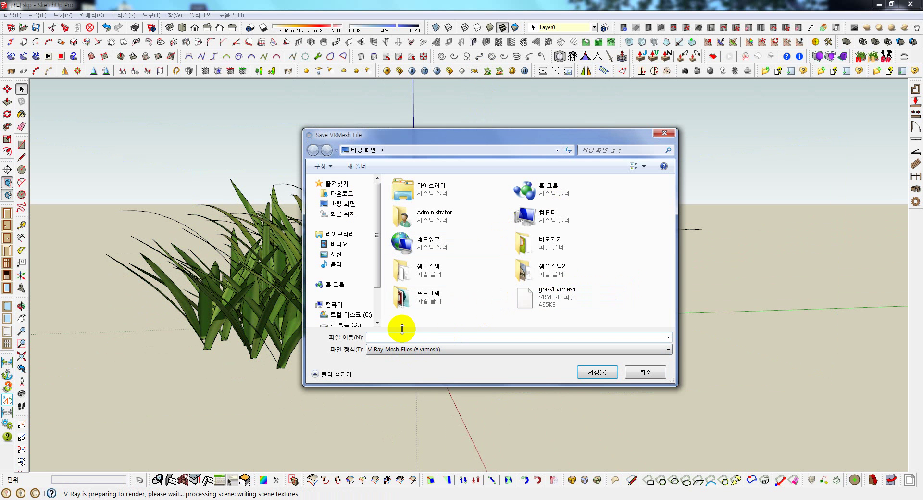
pyautogui.click(563, 302)
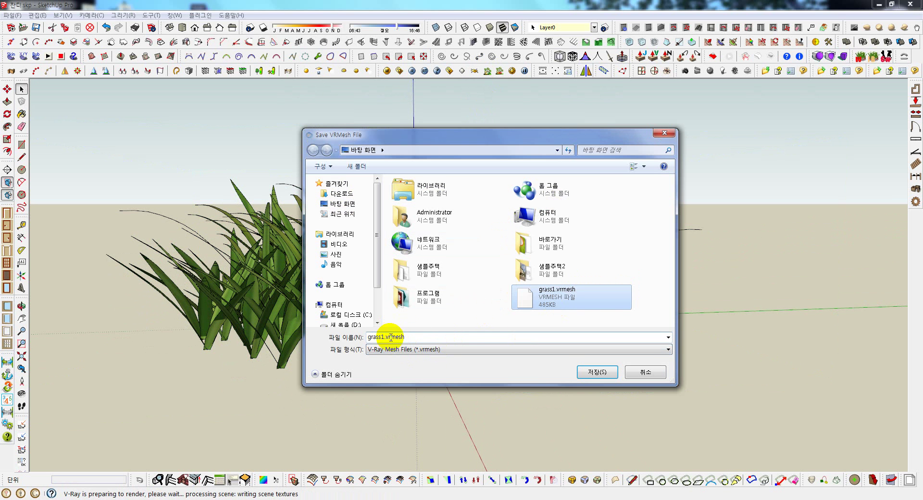
pyautogui.click(588, 372)
pyautogui.click(480, 258)
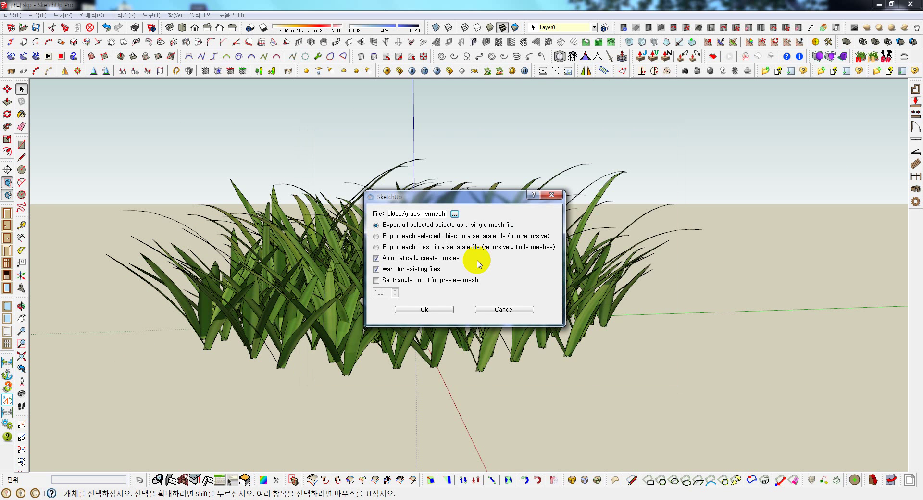
pyautogui.click(419, 310)
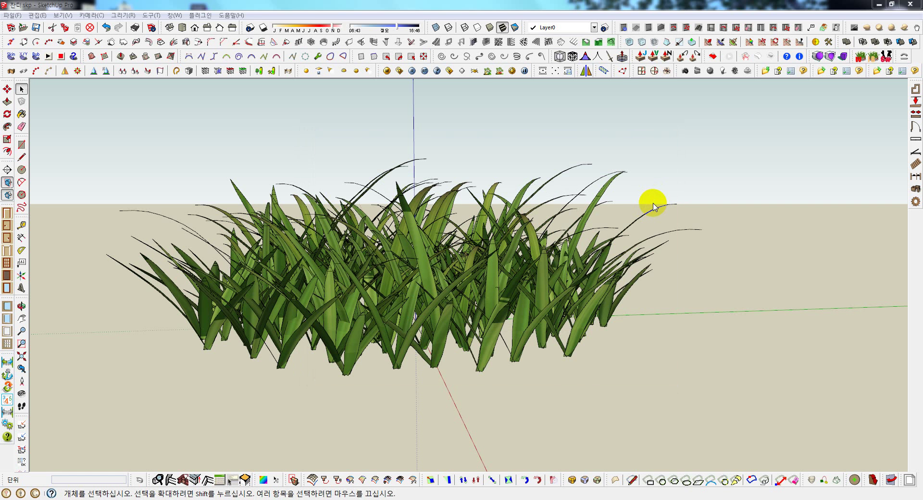
pyautogui.moveTo(569, 250)
pyautogui.mouseDown()
pyautogui.moveTo(371, 360)
pyautogui.moveTo(618, 212)
pyautogui.moveTo(525, 220)
pyautogui.moveTo(583, 247)
pyautogui.moveTo(532, 247)
pyautogui.moveTo(560, 241)
pyautogui.mouseUp()
pyautogui.moveTo(425, 246)
pyautogui.mouseDown()
pyautogui.moveTo(336, 247)
pyautogui.moveTo(325, 226)
pyautogui.mouseUp()
pyautogui.click(271, 147)
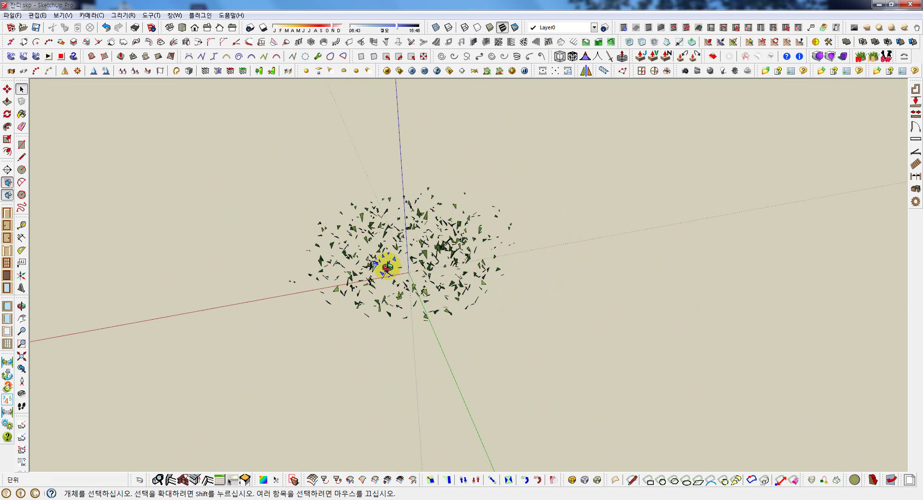
pyautogui.moveTo(383, 267); pyautogui.dragTo(350, 149, button='middle')
pyautogui.scroll(3, 490, 268)
pyautogui.click(407, 252)
pyautogui.moveTo(407, 252)
pyautogui.mouseDown()
pyautogui.moveTo(542, 294)
pyautogui.moveTo(528, 315)
pyautogui.mouseUp()
pyautogui.scroll(-5, 481, 255)
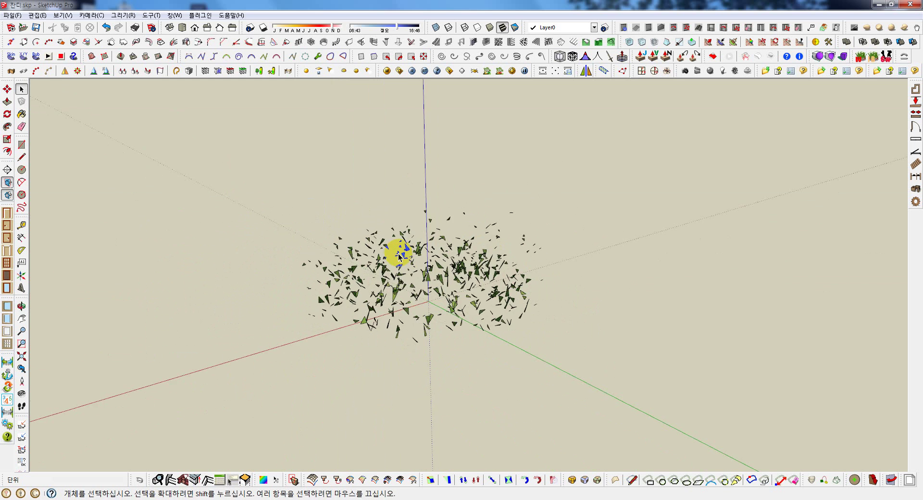
pyautogui.scroll(-3, 392, 247)
pyautogui.moveTo(433, 273)
pyautogui.mouseDown(button='middle')
pyautogui.moveTo(758, 294)
pyautogui.moveTo(414, 293)
pyautogui.mouseUp(button='middle')
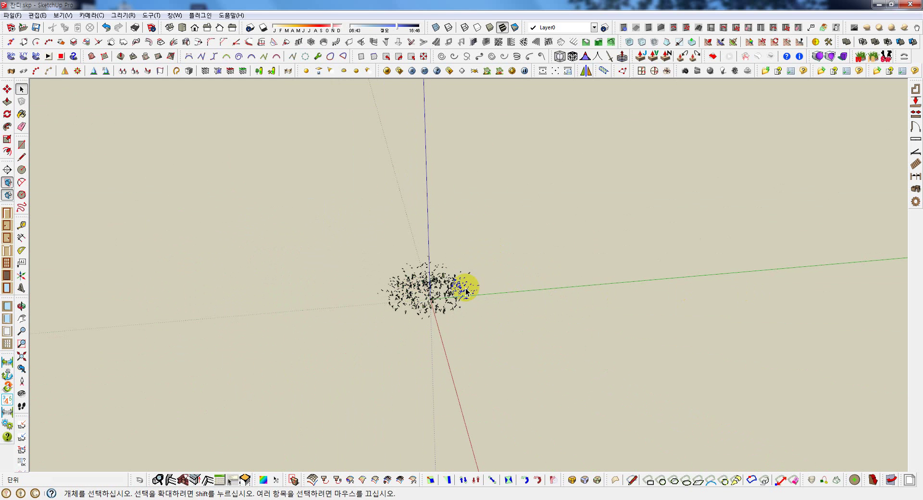
pyautogui.moveTo(470, 283)
pyautogui.mouseDown(button='middle')
pyautogui.moveTo(330, 281)
pyautogui.moveTo(447, 283)
pyautogui.moveTo(377, 291)
pyautogui.moveTo(403, 292)
pyautogui.mouseUp(button='middle')
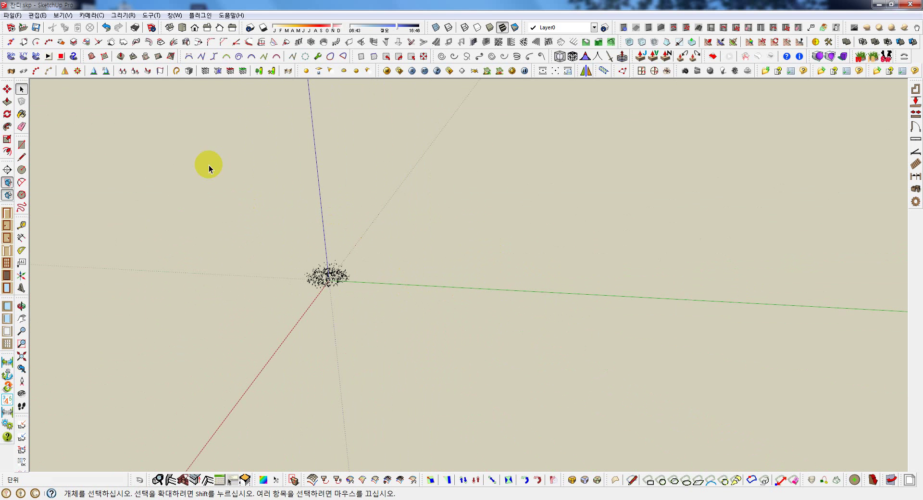
# - Draw a flat sandbox grid of 300 mm cells starting at the origin
pyautogui.click(101, 60)
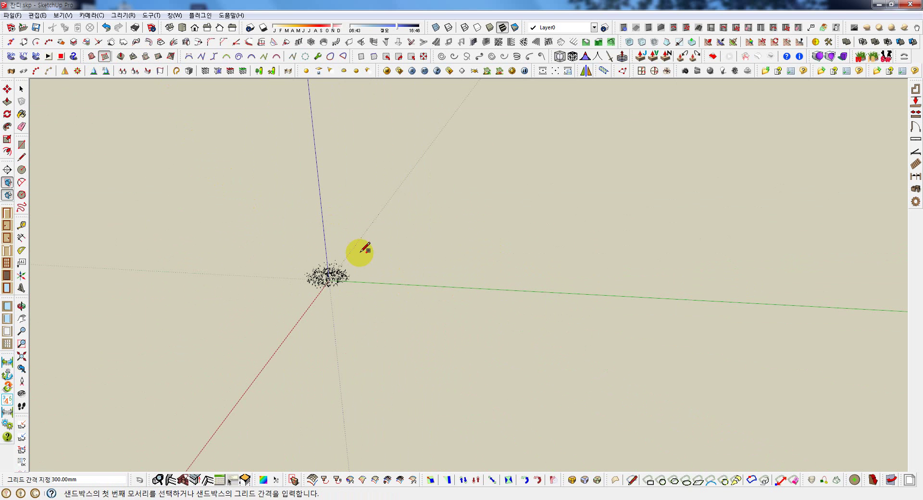
pyautogui.click(386, 283)
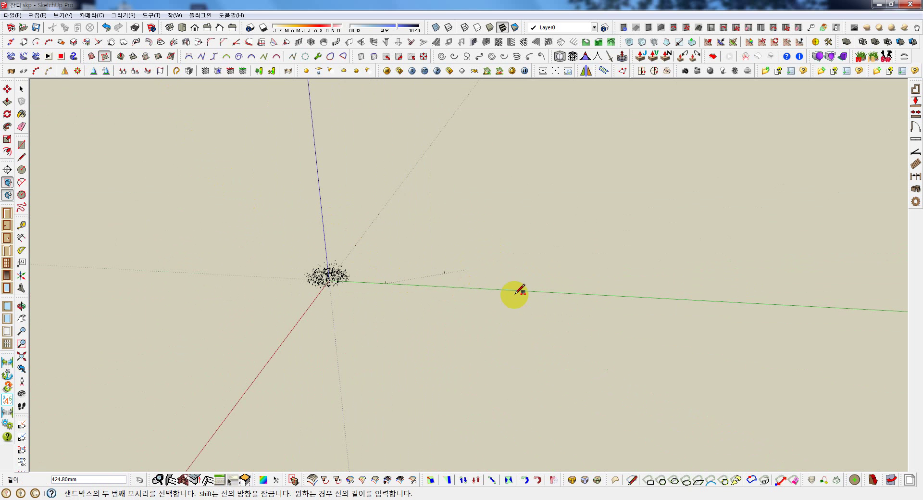
pyautogui.scroll(-2, 319, 339)
pyautogui.scroll(-2, 319, 340)
pyautogui.scroll(-2, 319, 339)
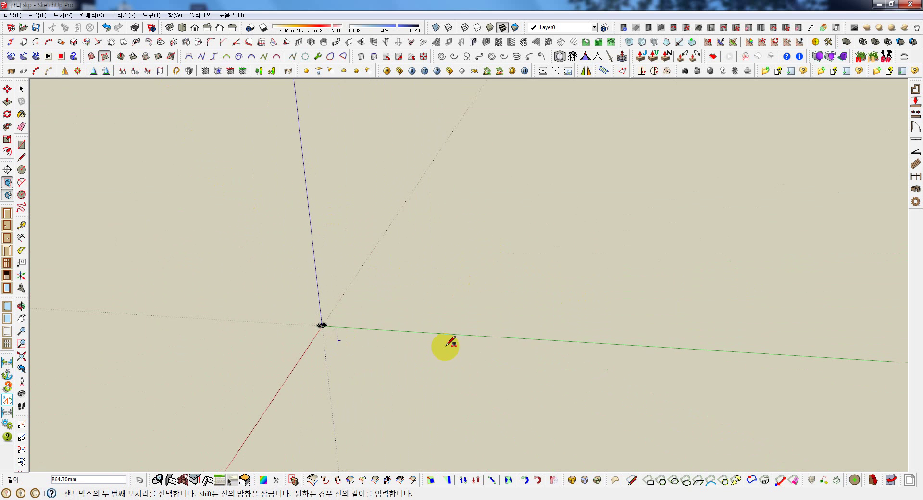
pyautogui.click(680, 346)
pyautogui.moveTo(674, 268)
pyautogui.mouseDown(button='middle')
pyautogui.moveTo(398, 302)
pyautogui.moveTo(428, 298)
pyautogui.mouseUp(button='middle')
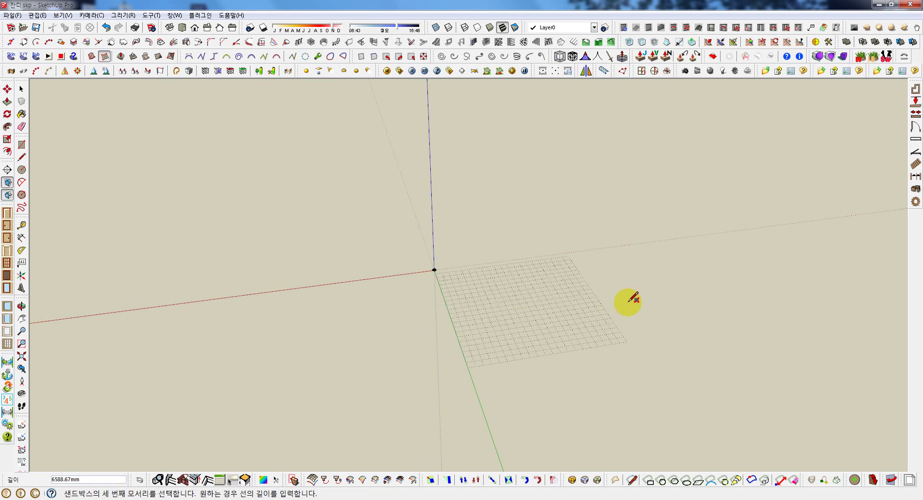
pyautogui.click(597, 302)
pyautogui.moveTo(478, 309)
pyautogui.mouseDown(button='middle')
pyautogui.moveTo(605, 251)
pyautogui.moveTo(500, 265)
pyautogui.mouseUp(button='middle')
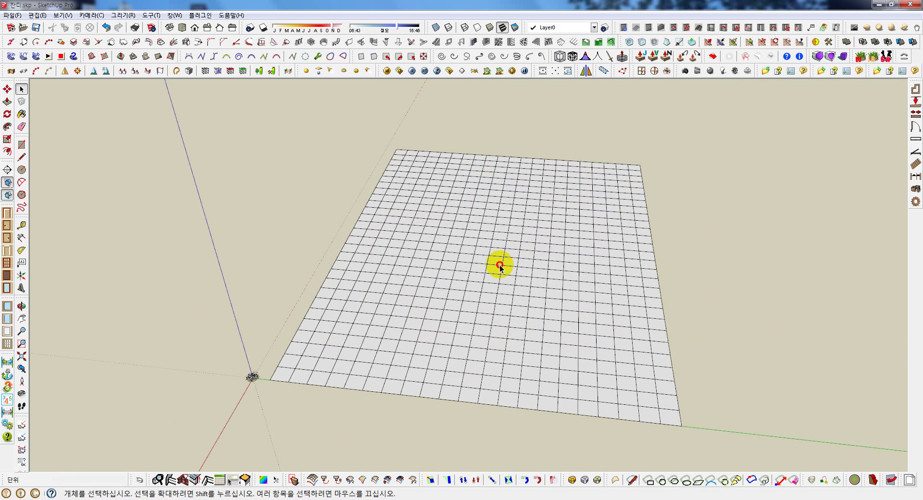
# - Select the terrain grid and open its group for editing
pyautogui.click(499, 265)
pyautogui.tripleClick(499, 265)
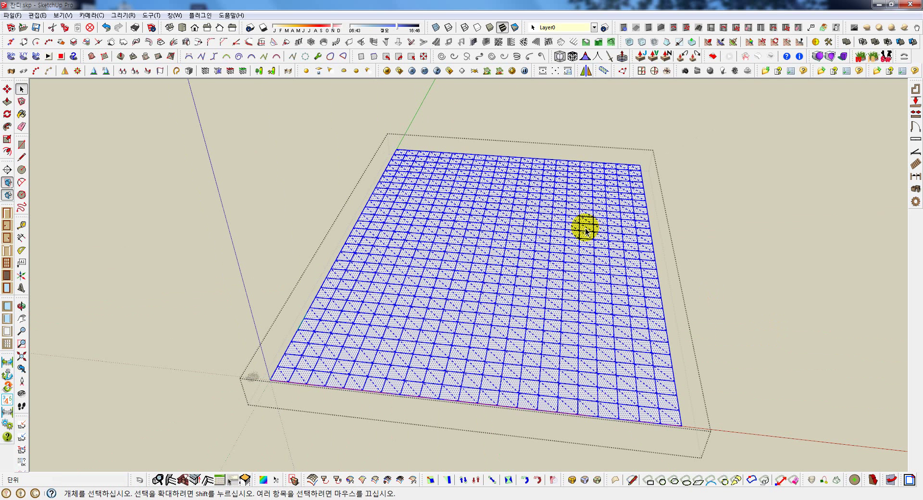
pyautogui.click(716, 181)
pyautogui.doubleClick(535, 230)
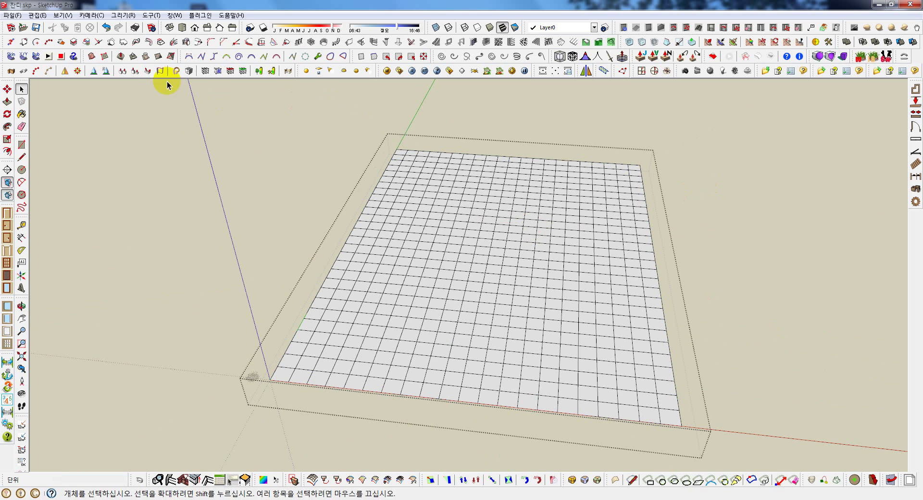
pyautogui.click(120, 58)
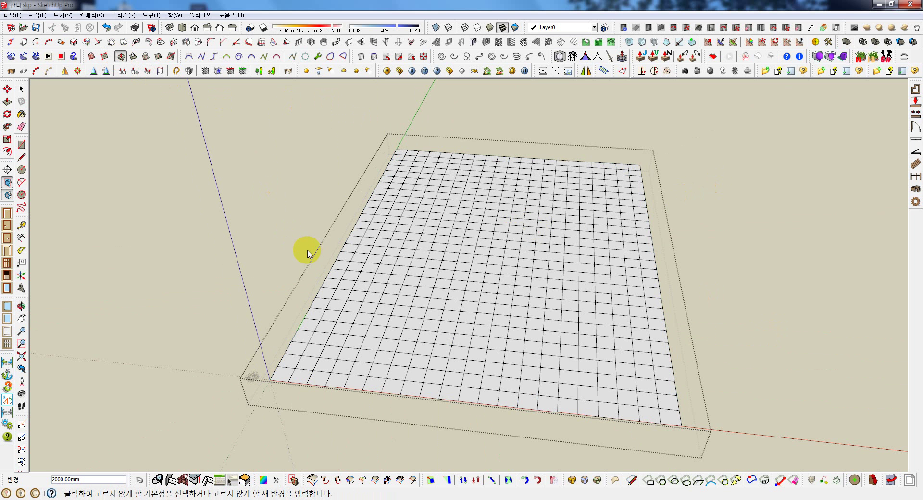
# - Smoove bumps into the front-left, lower-right, right and left areas of the terrain
pyautogui.click(368, 326)
pyautogui.click(367, 302)
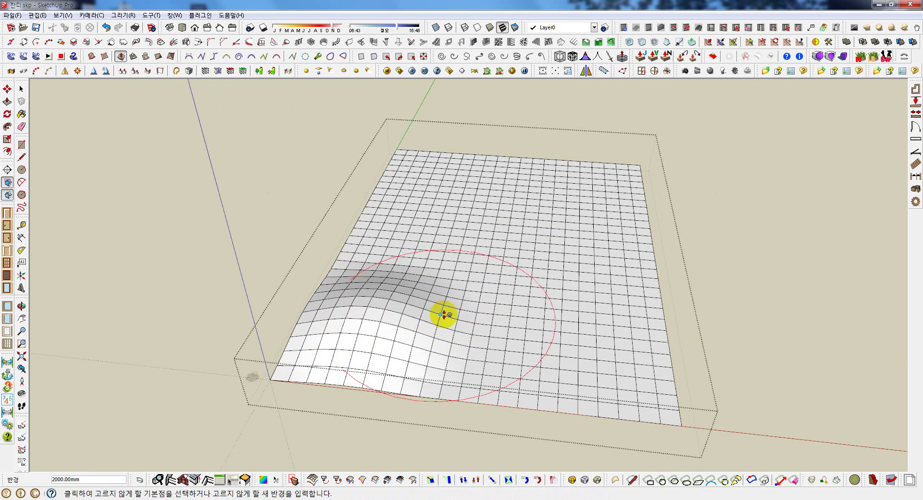
pyautogui.click(442, 315)
pyautogui.click(469, 315)
pyautogui.click(596, 347)
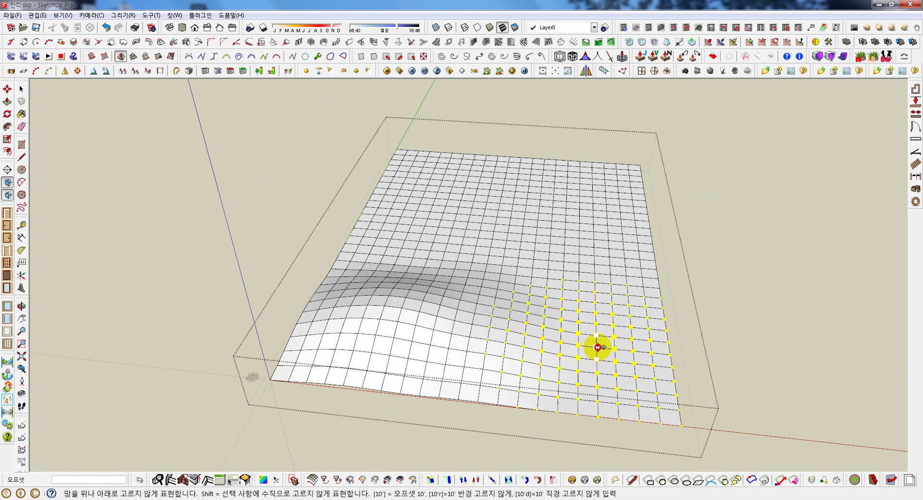
pyautogui.click(597, 339)
pyautogui.click(628, 377)
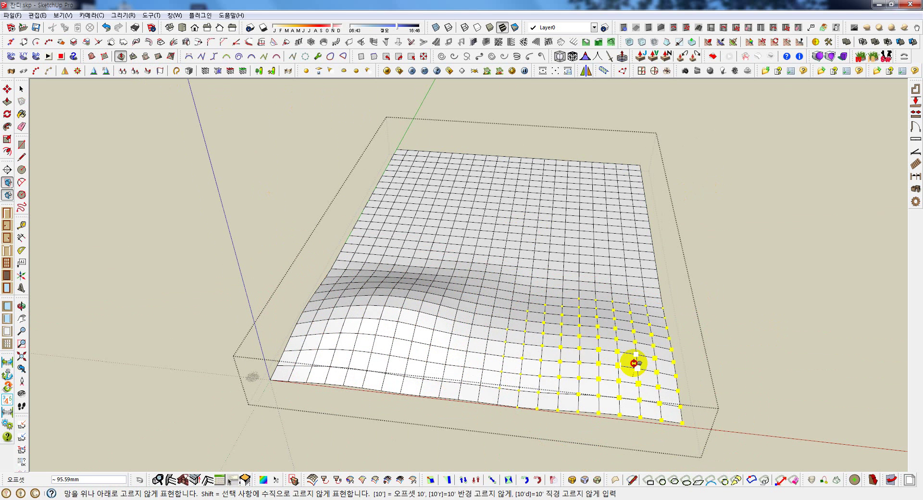
pyautogui.click(628, 360)
pyautogui.click(570, 290)
pyautogui.click(488, 255)
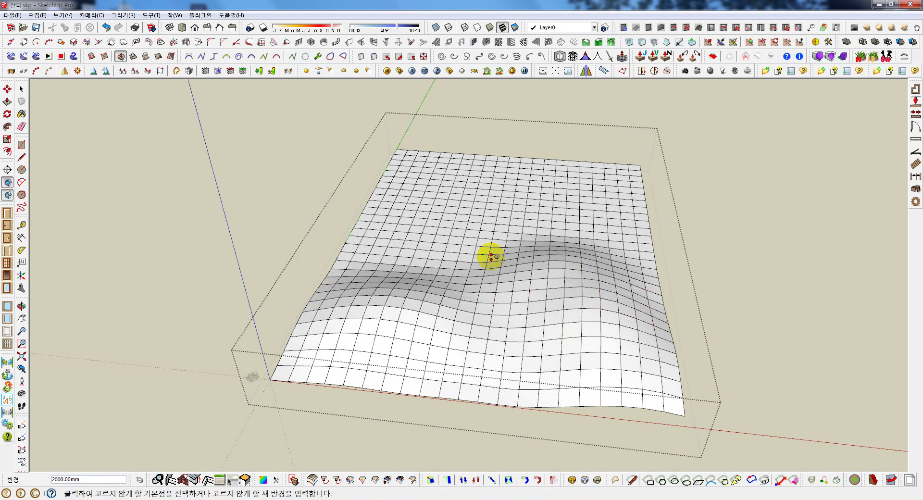
pyautogui.click(441, 229)
pyautogui.click(442, 230)
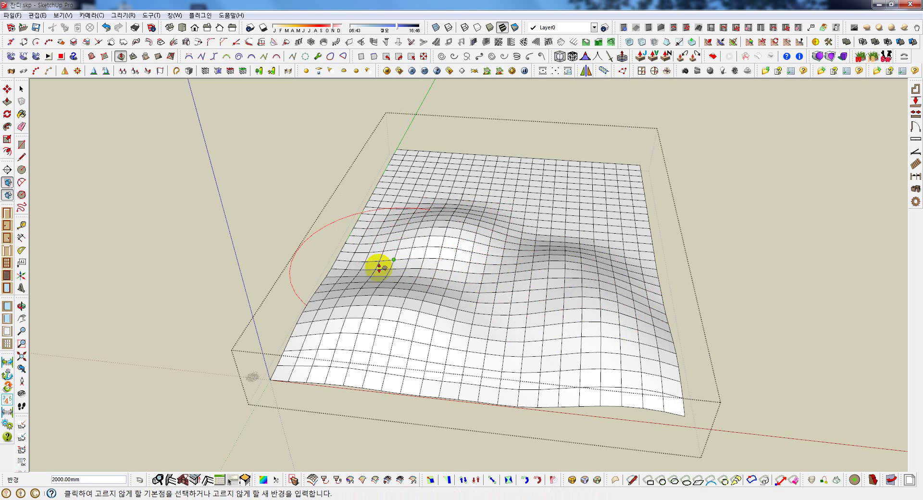
pyautogui.click(379, 268)
pyautogui.click(377, 250)
# - Sculpt front depressions, a middle ridge and back bumps from lower angles
pyautogui.moveTo(494, 267)
pyautogui.mouseDown(button='middle')
pyautogui.moveTo(500, 233)
pyautogui.moveTo(598, 268)
pyautogui.moveTo(470, 292)
pyautogui.moveTo(422, 371)
pyautogui.mouseUp(button='middle')
pyautogui.click(422, 370)
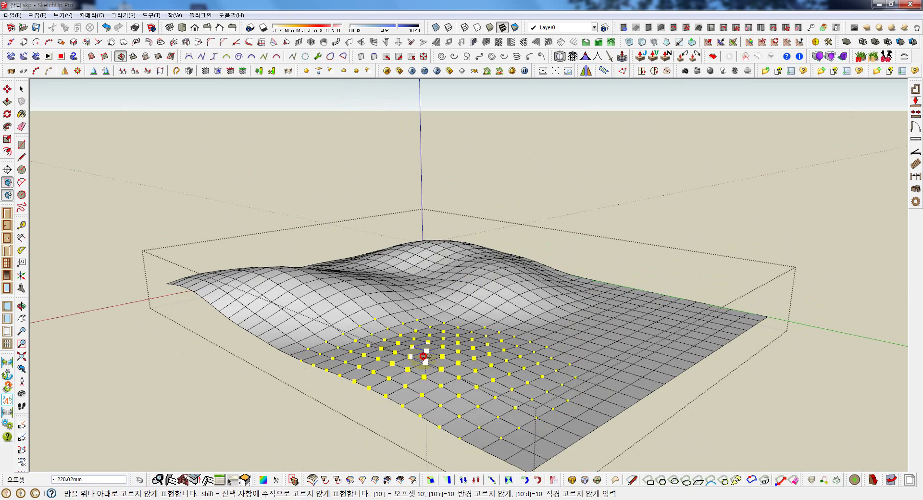
pyautogui.click(423, 356)
pyautogui.click(390, 338)
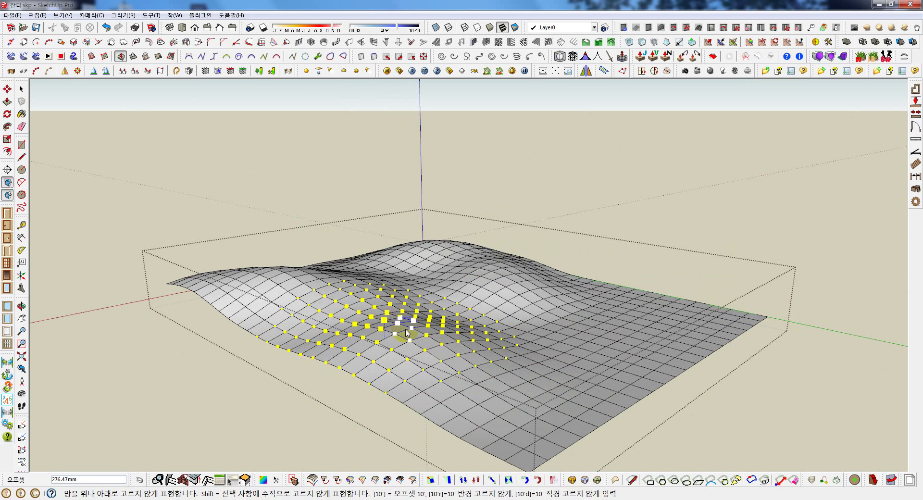
pyautogui.click(397, 321)
pyautogui.click(559, 378)
pyautogui.click(480, 373)
pyautogui.moveTo(481, 373)
pyautogui.mouseDown(button='middle')
pyautogui.moveTo(519, 356)
pyautogui.moveTo(395, 360)
pyautogui.mouseUp(button='middle')
pyautogui.click(304, 291)
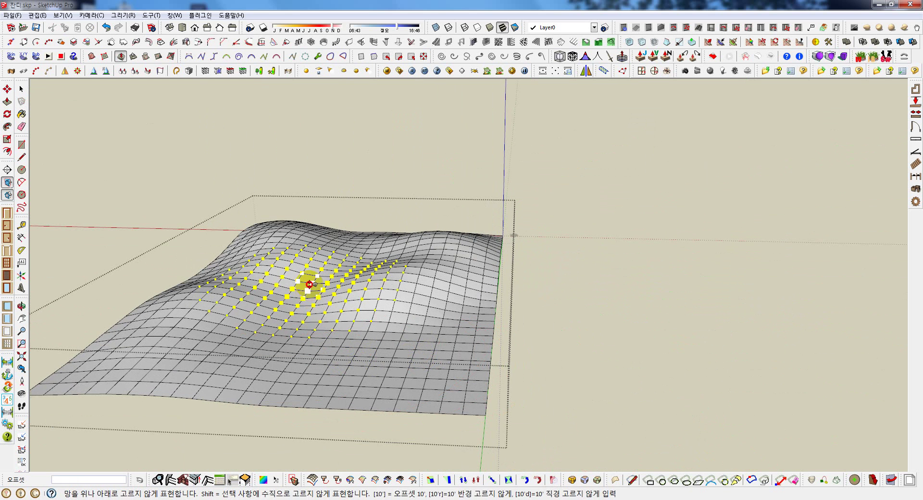
pyautogui.click(305, 270)
pyautogui.click(422, 343)
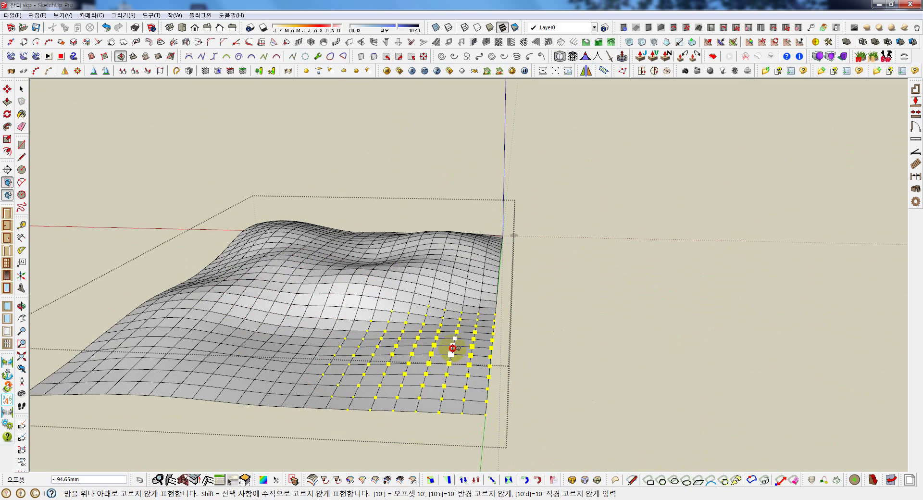
pyautogui.click(444, 339)
pyautogui.click(468, 303)
pyautogui.click(468, 291)
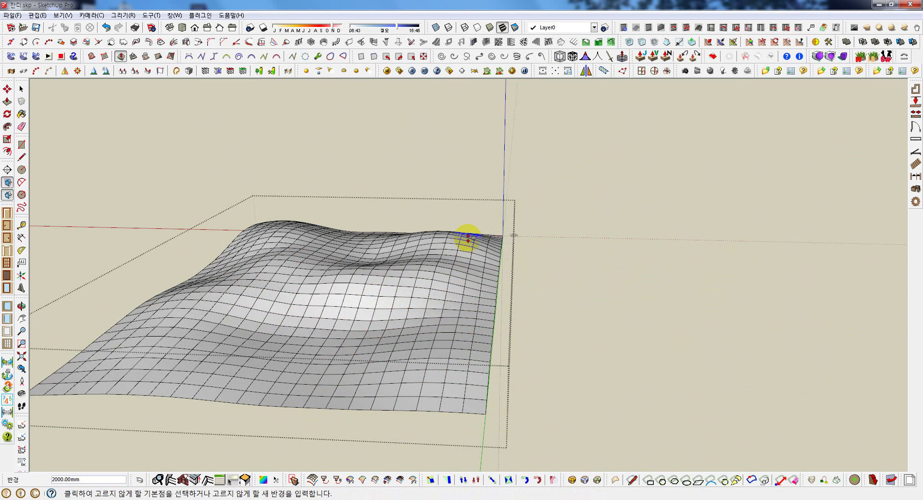
pyautogui.click(366, 255)
pyautogui.click(371, 242)
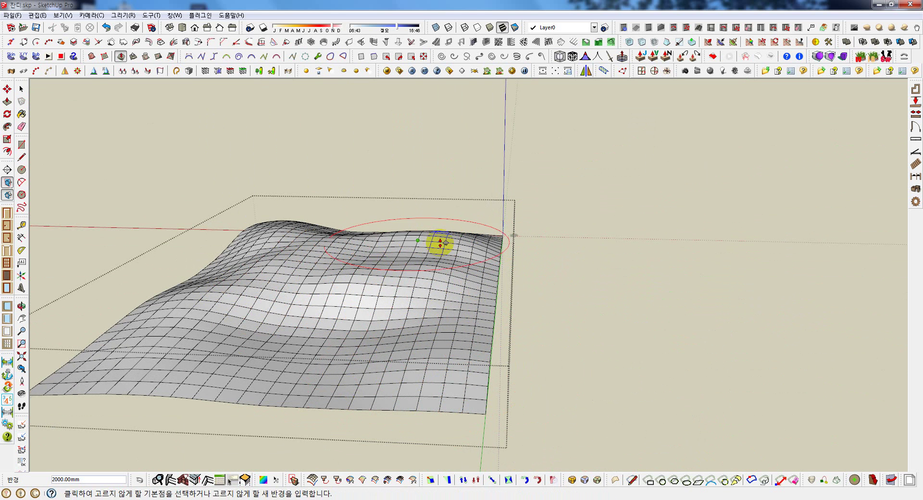
# - Raise the back ridge at the far corner, then orbit down near the horizon
pyautogui.moveTo(383, 284); pyautogui.dragTo(478, 212, button='middle')
pyautogui.click(490, 204)
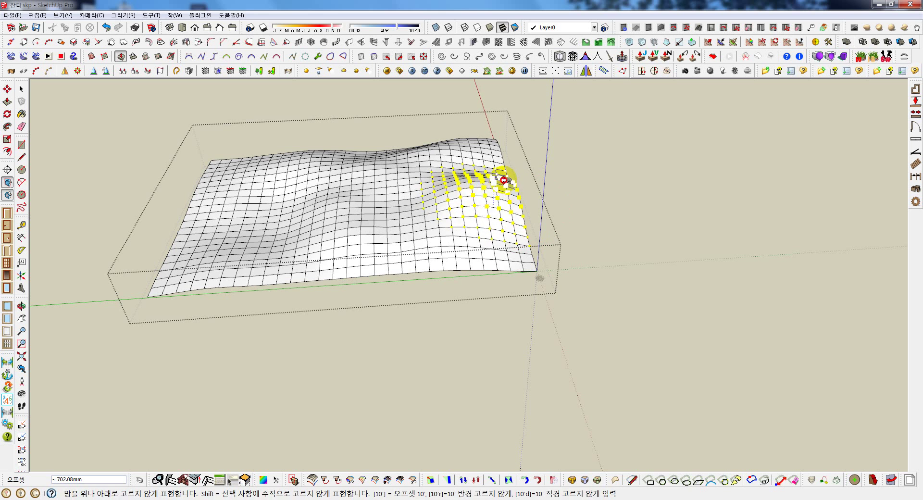
pyautogui.click(499, 193)
pyautogui.click(480, 166)
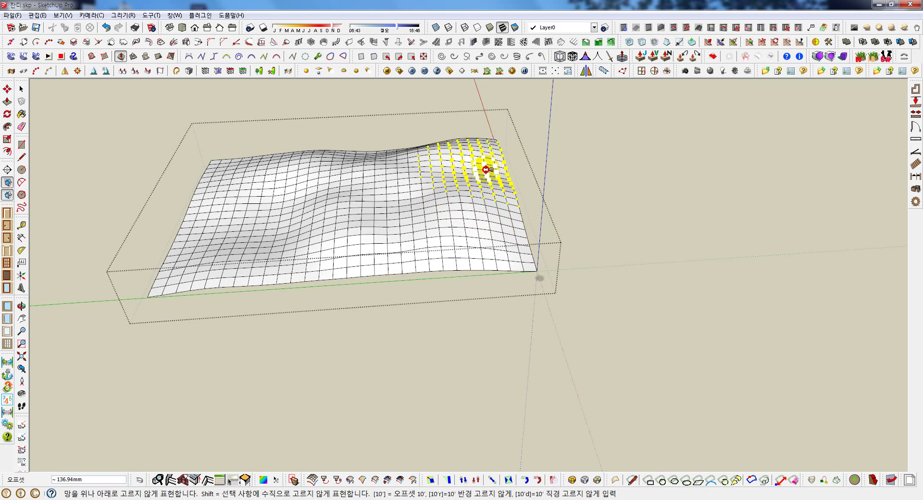
pyautogui.click(490, 159)
pyautogui.moveTo(474, 200)
pyautogui.mouseDown(button='middle')
pyautogui.moveTo(690, 197)
pyautogui.moveTo(707, 182)
pyautogui.mouseUp(button='middle')
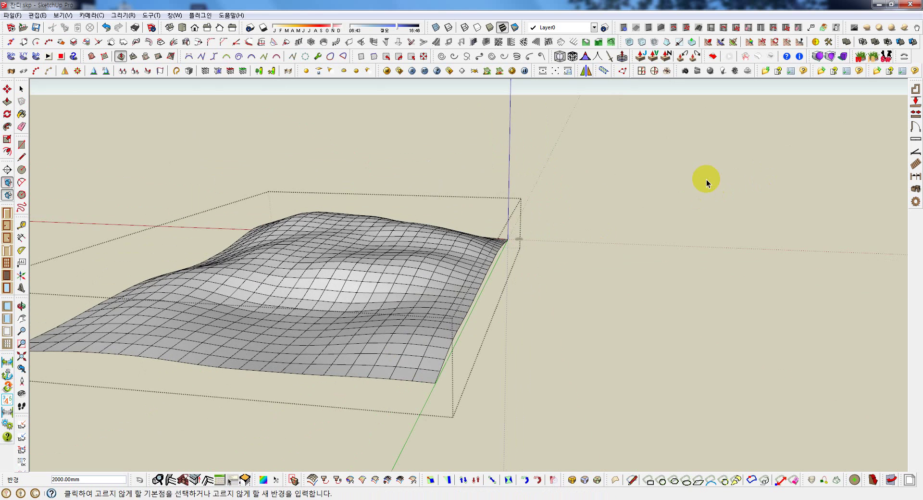
pyautogui.moveTo(439, 258)
pyautogui.mouseDown(button='middle')
pyautogui.moveTo(580, 213)
pyautogui.moveTo(545, 290)
pyautogui.mouseUp(button='middle')
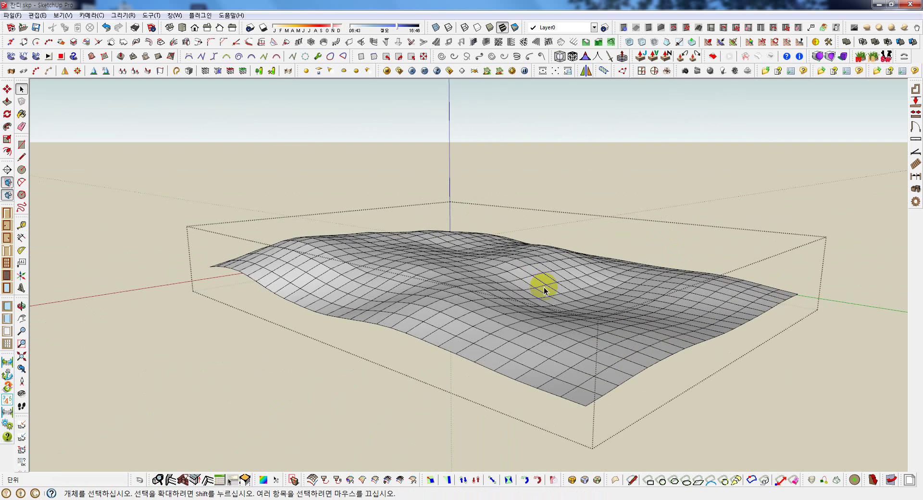
# - Select the terrain group and explode it into loose geometry
pyautogui.click(512, 272)
pyautogui.doubleClick(486, 363)
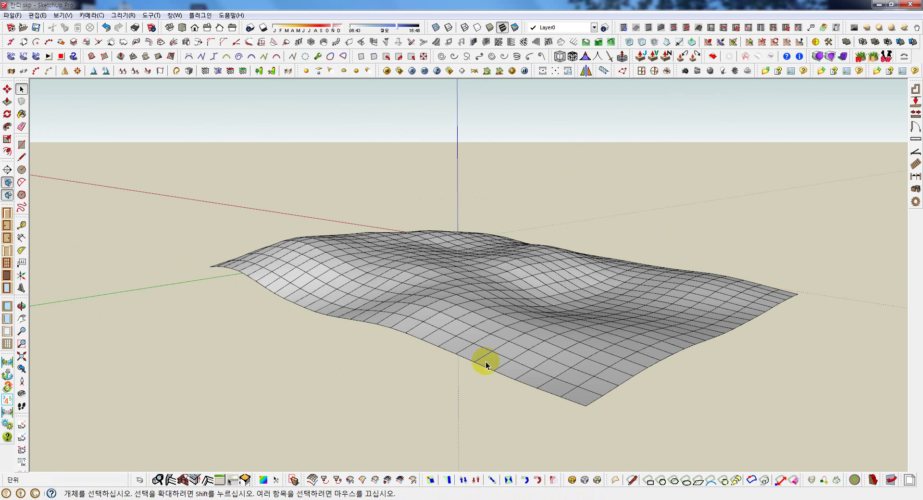
pyautogui.click(470, 276)
pyautogui.rightClick(470, 275)
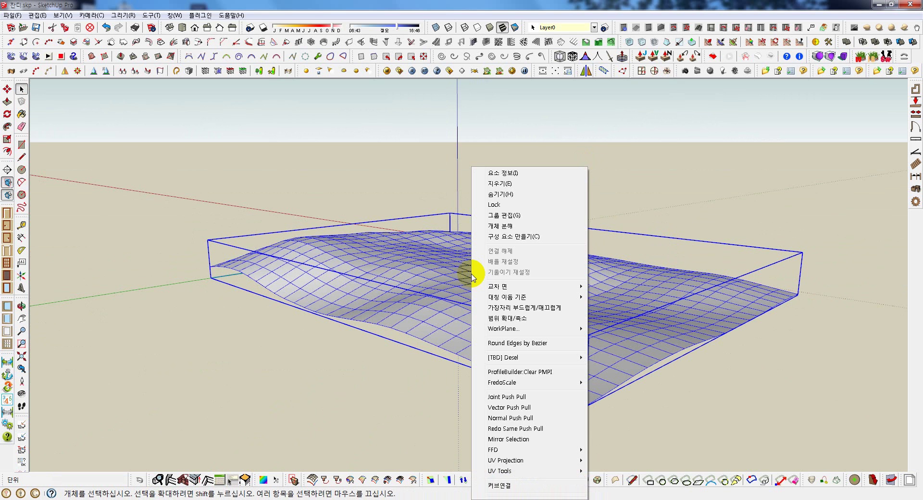
pyautogui.click(505, 226)
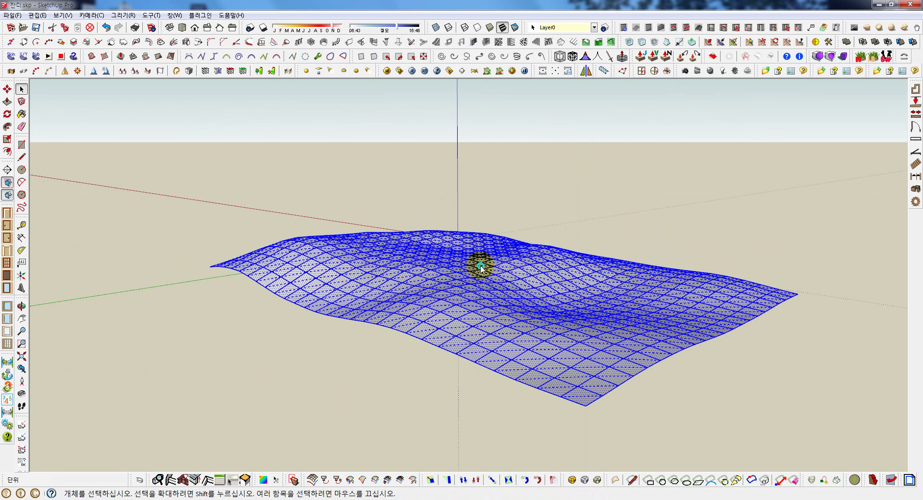
# - Soften and smooth all terrain mesh edges at 180 degrees
pyautogui.rightClick(480, 268)
pyautogui.click(521, 264)
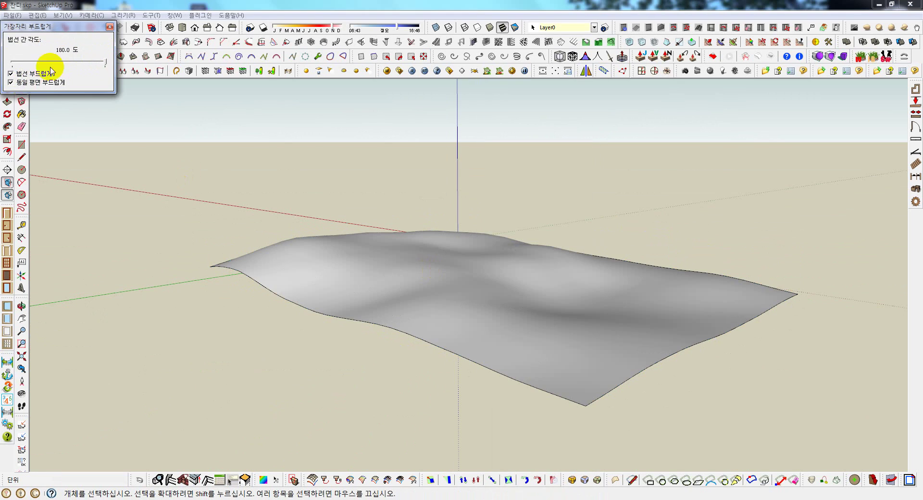
pyautogui.click(109, 26)
pyautogui.moveTo(216, 215)
pyautogui.mouseDown(button='middle')
pyautogui.moveTo(641, 294)
pyautogui.moveTo(392, 256)
pyautogui.mouseUp(button='middle')
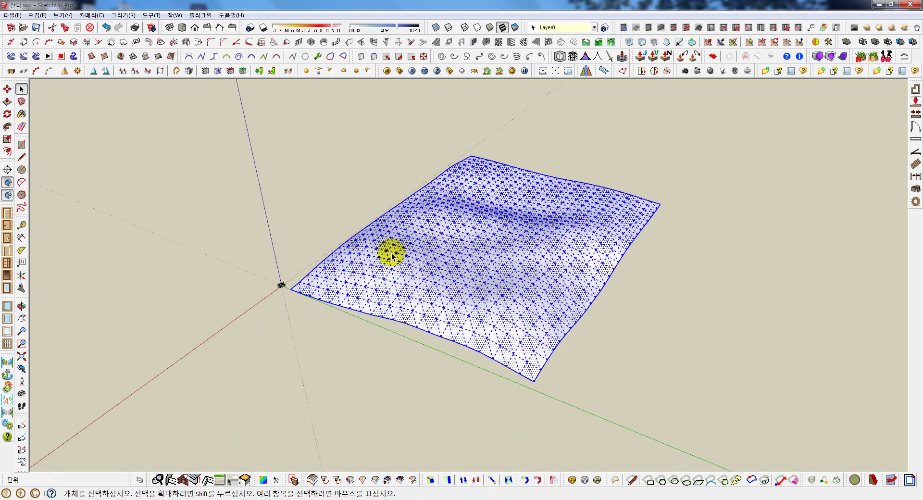
pyautogui.click(336, 224)
pyautogui.moveTo(336, 224)
pyautogui.mouseDown(button='middle')
pyautogui.moveTo(505, 252)
pyautogui.moveTo(430, 289)
pyautogui.moveTo(402, 260)
pyautogui.moveTo(390, 224)
pyautogui.moveTo(340, 270)
pyautogui.mouseUp(button='middle')
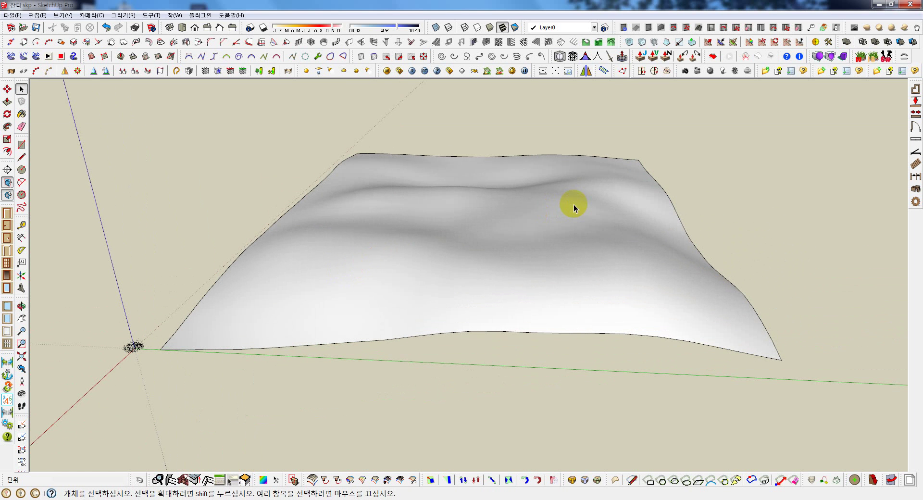
# - Set the grass generator to the grass1.vrmesh proxy with density 250 and max count 250
pyautogui.click(500, 225)
pyautogui.click(875, 59)
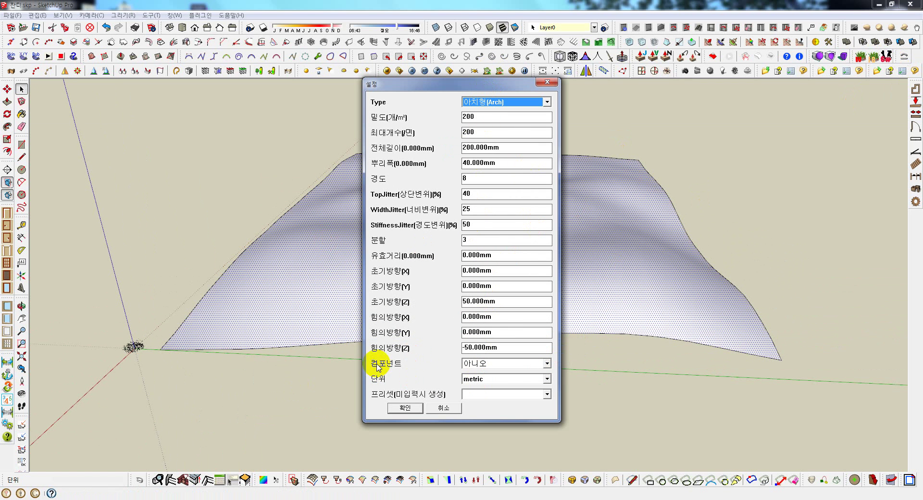
pyautogui.click(547, 366)
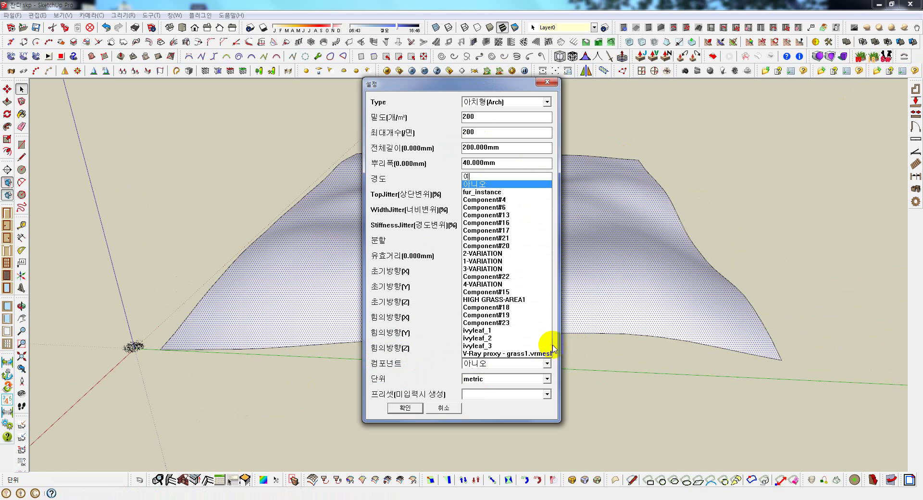
pyautogui.click(530, 356)
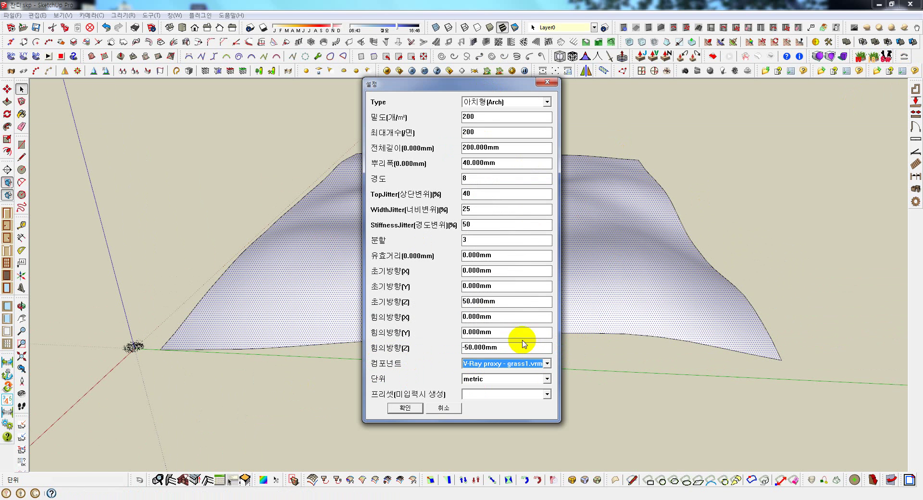
pyautogui.click(480, 116)
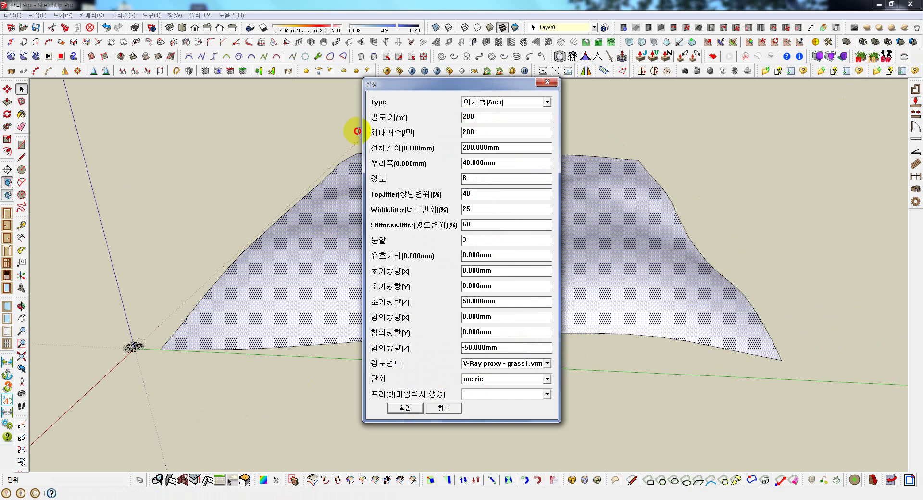
pyautogui.write('2500')
pyautogui.press('BackSpace')
pyautogui.moveTo(481, 133); pyautogui.dragTo(397, 137)
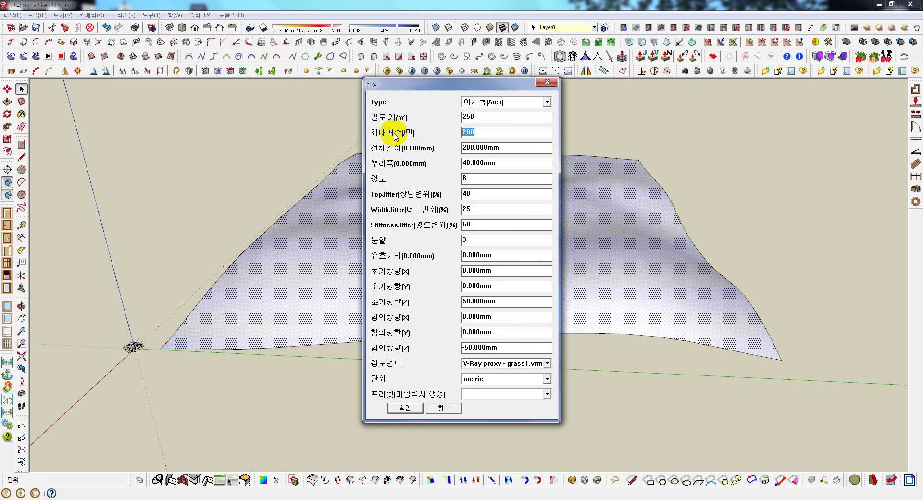
pyautogui.write('250')
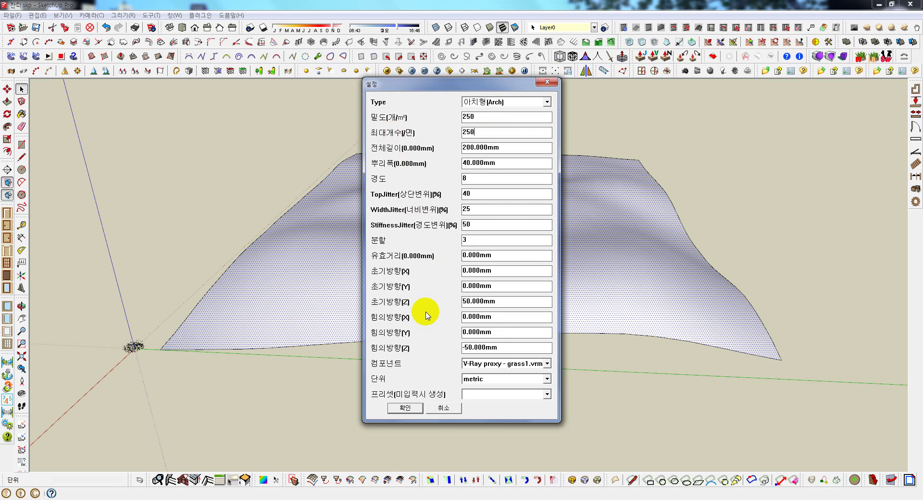
pyautogui.click(405, 407)
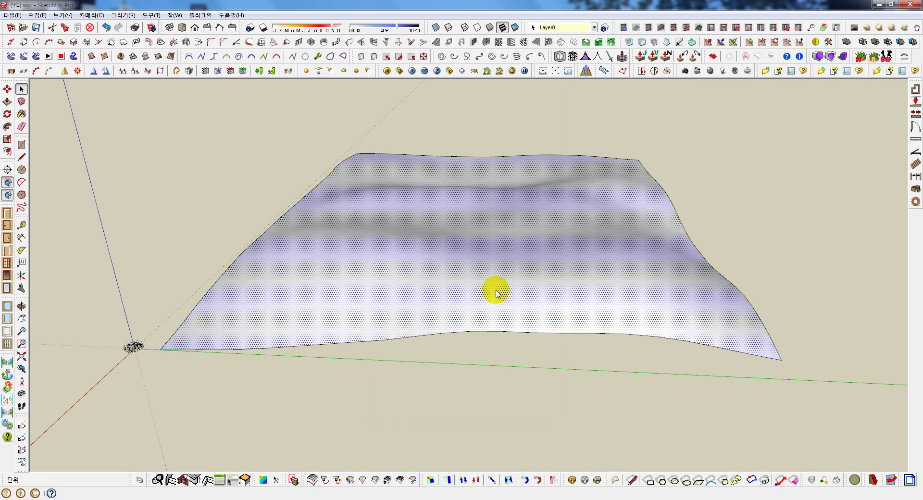
# - Preview FUR grass on the terrain, generate it fully, and select the result
pyautogui.click(495, 291)
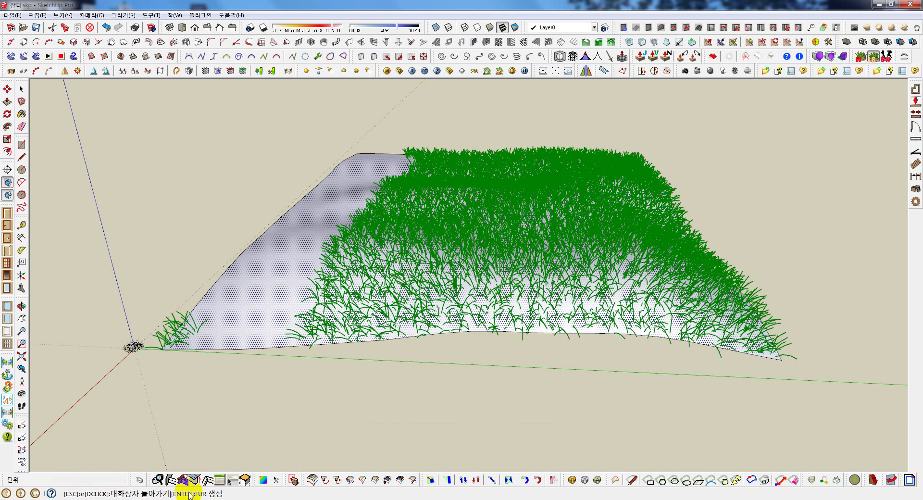
pyautogui.press('Return')
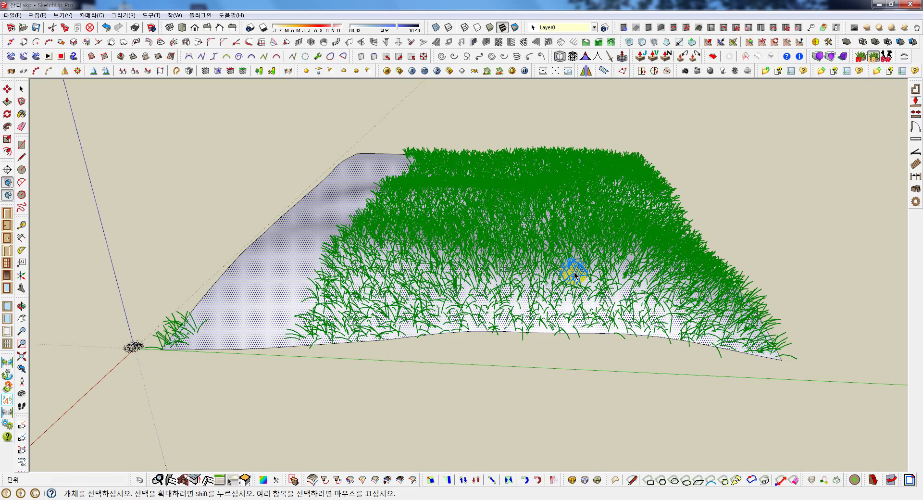
pyautogui.click(574, 272)
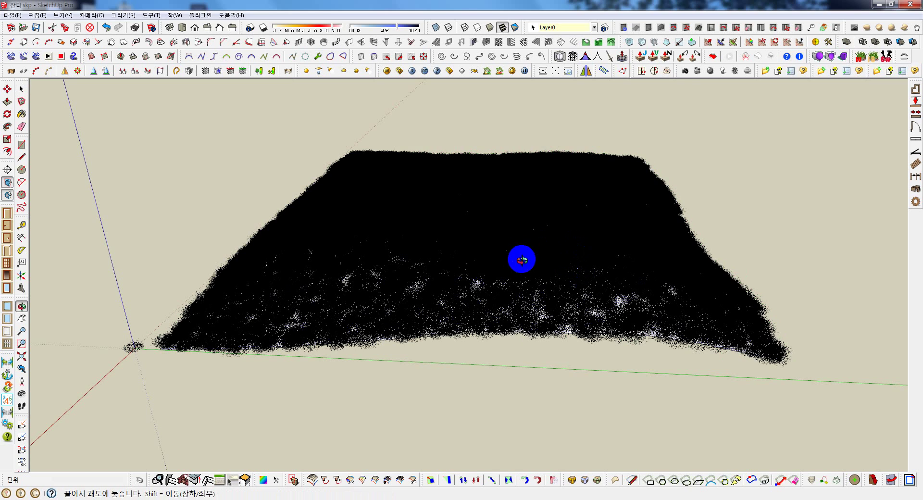
# - Orbit down to a near-horizontal eye-level view of the grass with sky above
pyautogui.moveTo(521, 260)
pyautogui.mouseDown(button='middle')
pyautogui.moveTo(491, 315)
pyautogui.moveTo(246, 311)
pyautogui.moveTo(480, 252)
pyautogui.moveTo(417, 381)
pyautogui.moveTo(375, 278)
pyautogui.mouseUp(button='middle')
pyautogui.moveTo(546, 268)
pyautogui.mouseDown(button='middle')
pyautogui.moveTo(505, 160)
pyautogui.moveTo(509, 82)
pyautogui.moveTo(556, 212)
pyautogui.mouseUp(button='middle')
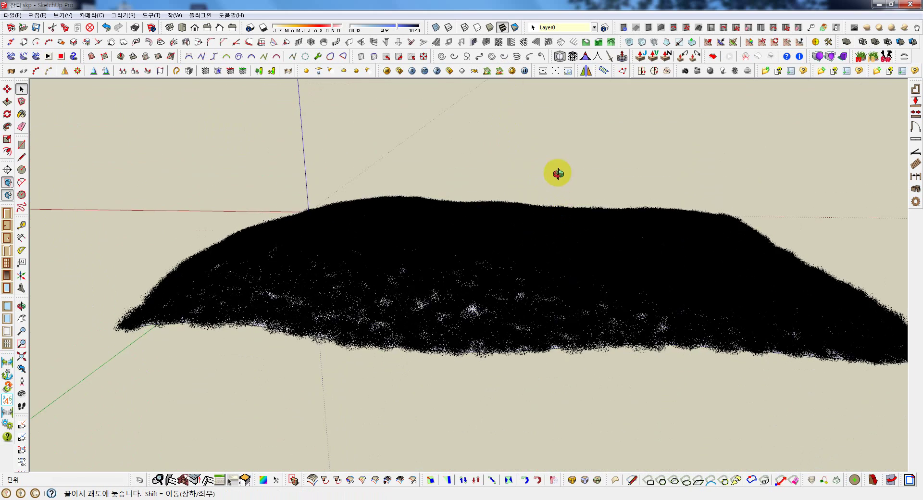
pyautogui.moveTo(556, 175); pyautogui.dragTo(202, 169, button='middle')
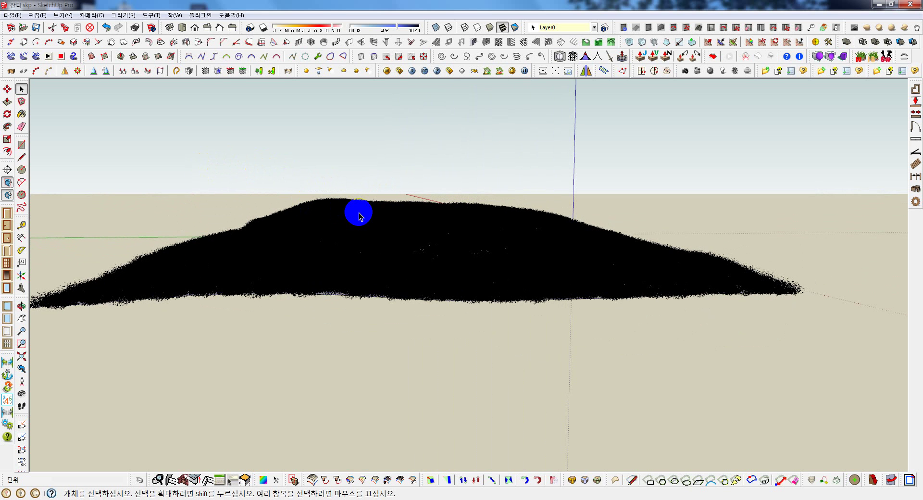
pyautogui.moveTo(500, 234); pyautogui.dragTo(498, 212, button='middle')
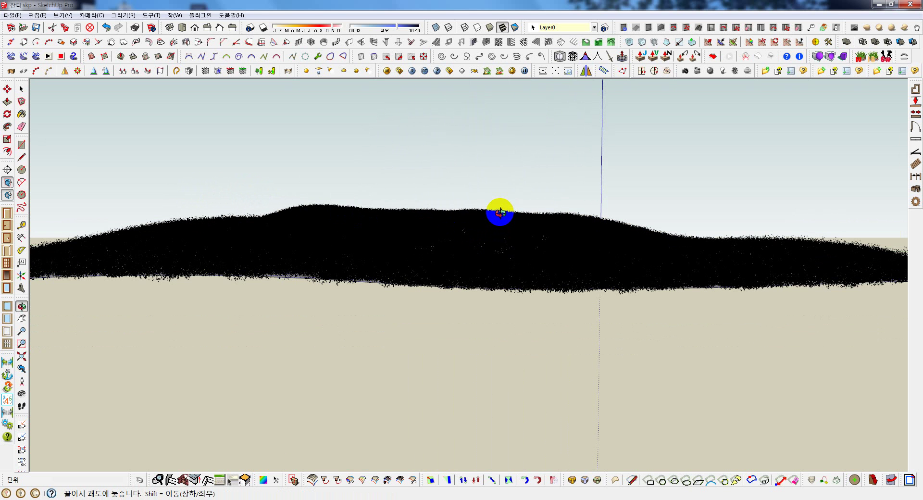
# - Inspect the skylight and background sky textures in V-Ray's Environment rollout
pyautogui.click(399, 72)
pyautogui.click(463, 194)
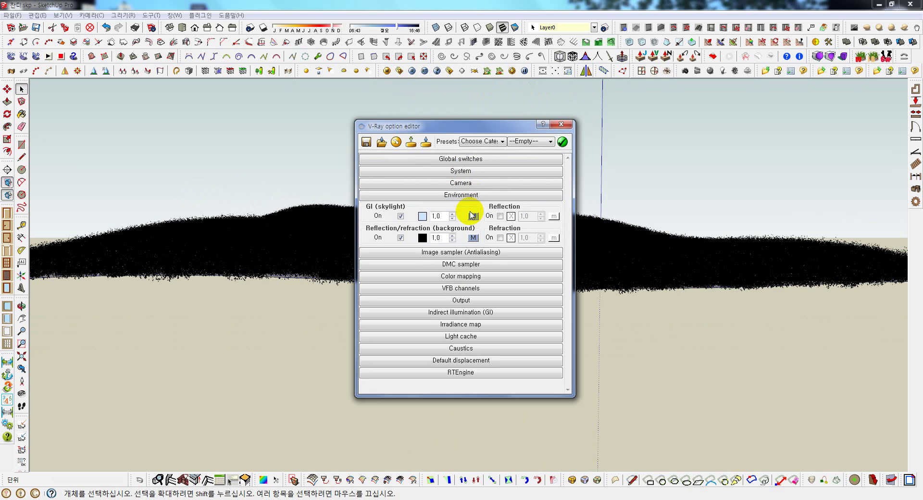
pyautogui.click(472, 217)
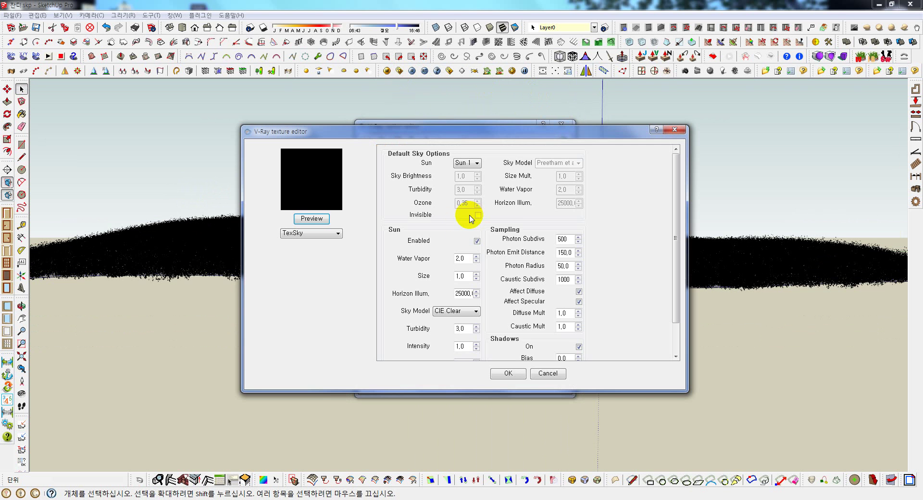
pyautogui.click(312, 219)
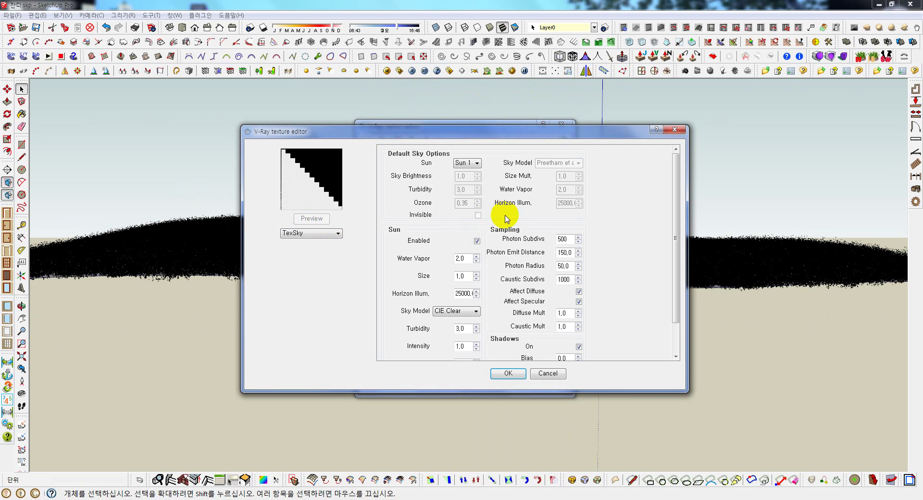
pyautogui.click(509, 374)
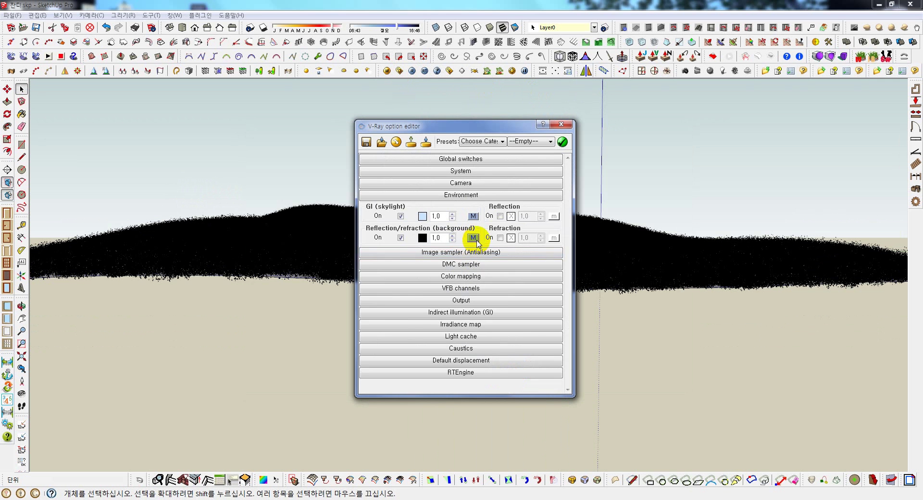
pyautogui.click(473, 237)
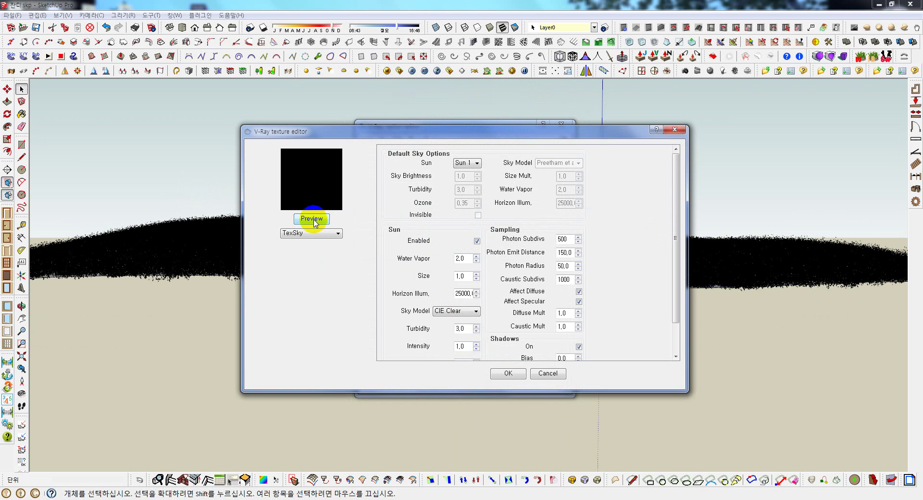
pyautogui.click(508, 373)
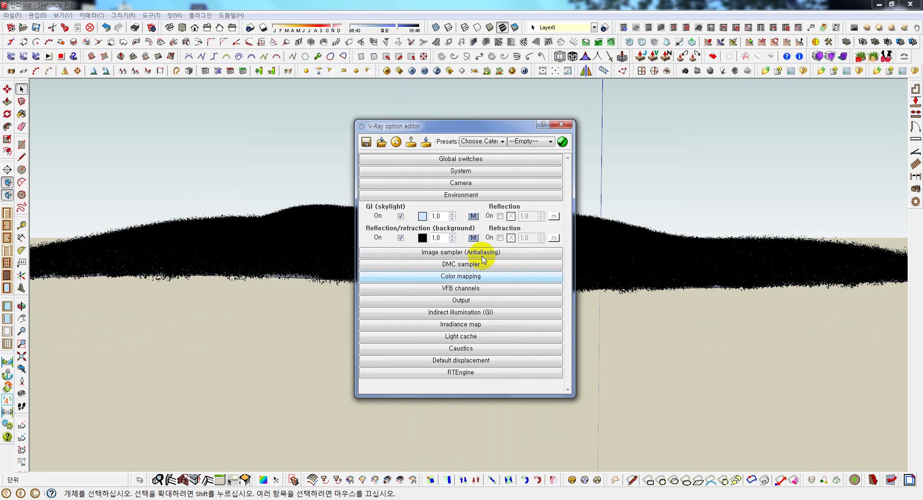
# - Change the background sky's Sun Size from 1.0 to 6 and verify it
pyautogui.click(475, 219)
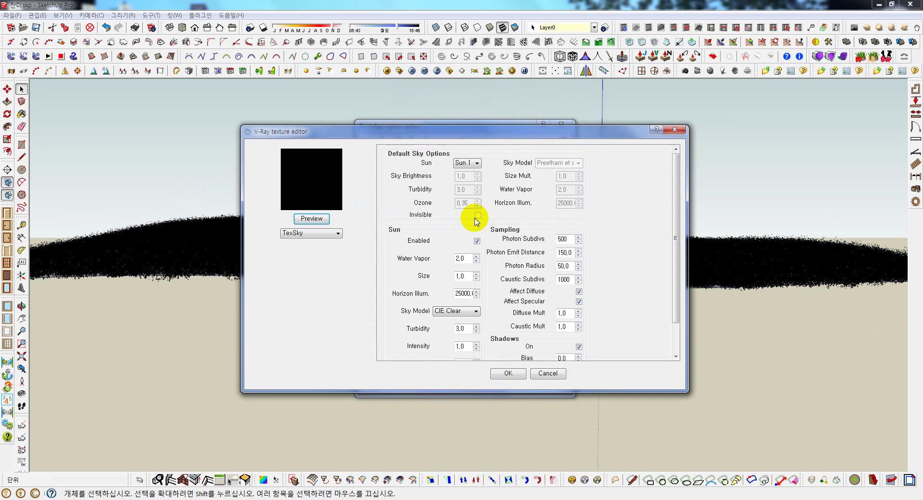
pyautogui.doubleClick(464, 276)
pyautogui.write('6')
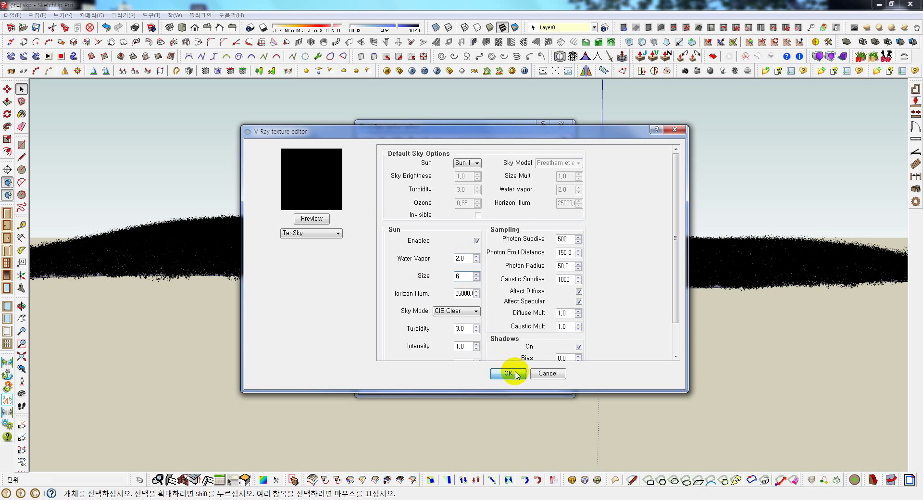
pyautogui.click(508, 373)
pyautogui.click(473, 239)
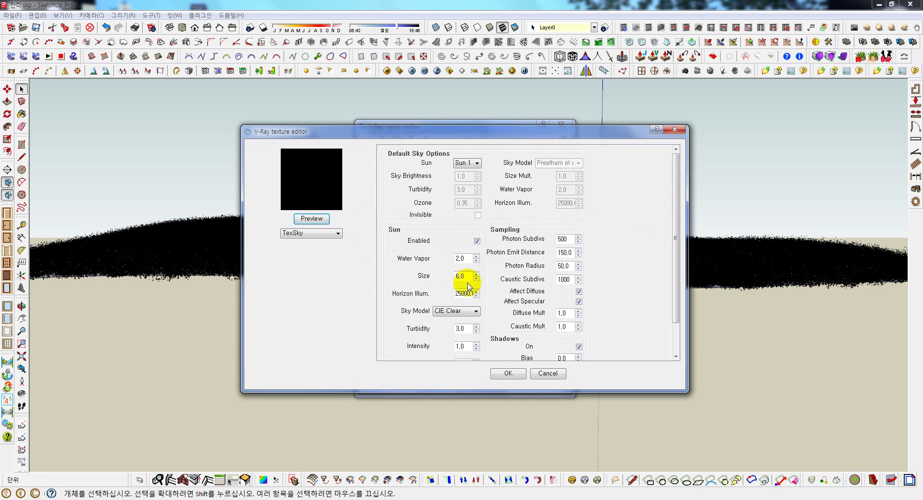
pyautogui.click(503, 374)
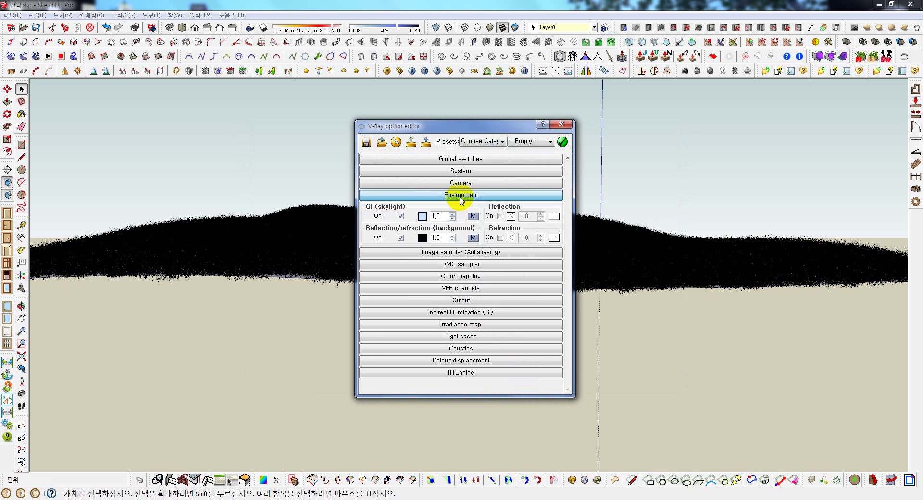
pyautogui.click(460, 196)
# - Set the V-Ray output to 1600x700 and copy the resulting 2.285714 aspect ratio
pyautogui.click(459, 256)
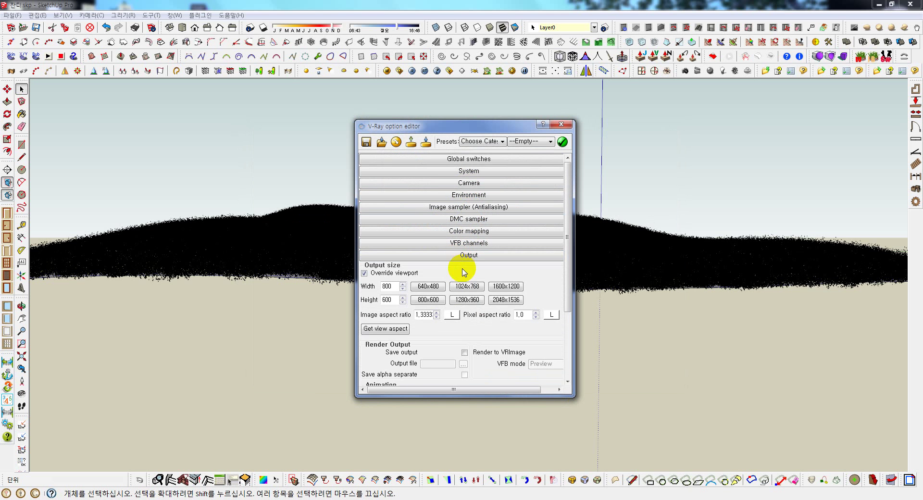
pyautogui.doubleClick(394, 287)
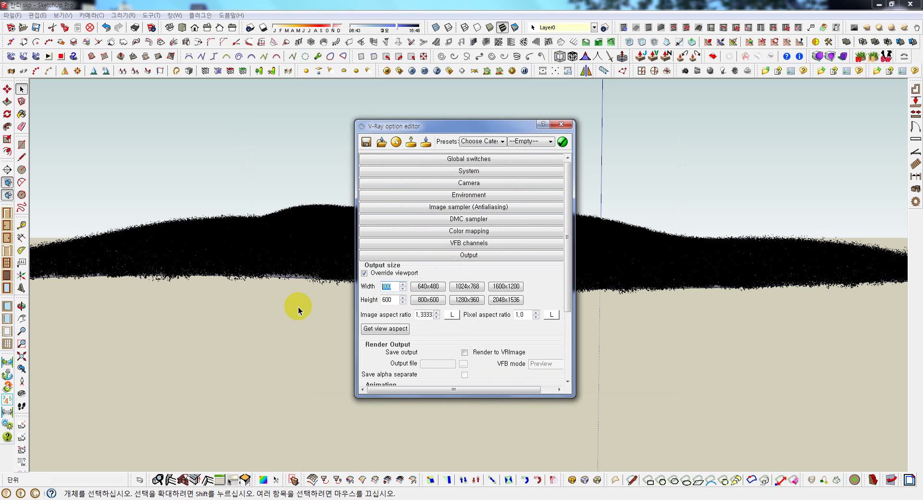
pyautogui.write('1600')
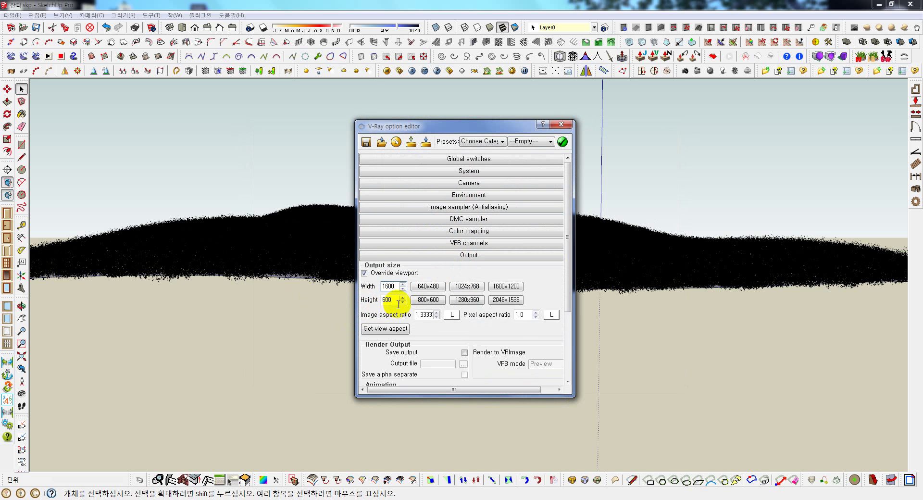
pyautogui.doubleClick(391, 300)
pyautogui.write('7')
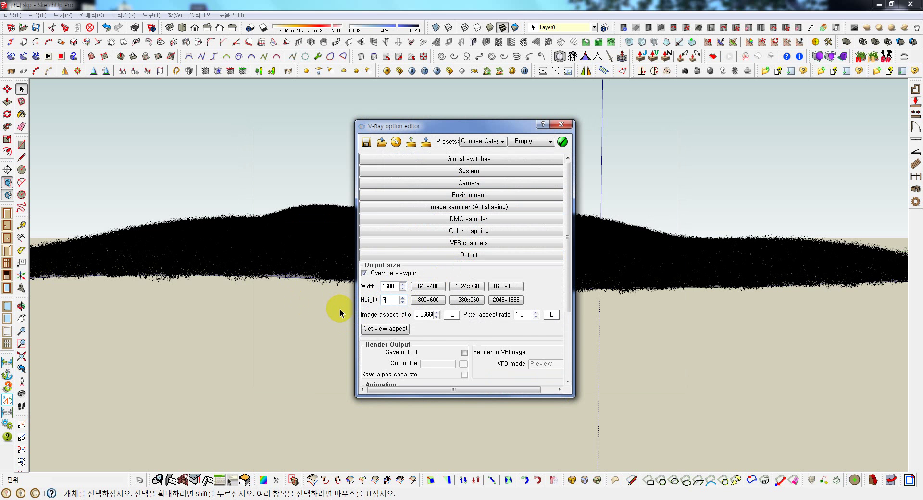
pyautogui.write('00')
pyautogui.doubleClick(423, 314)
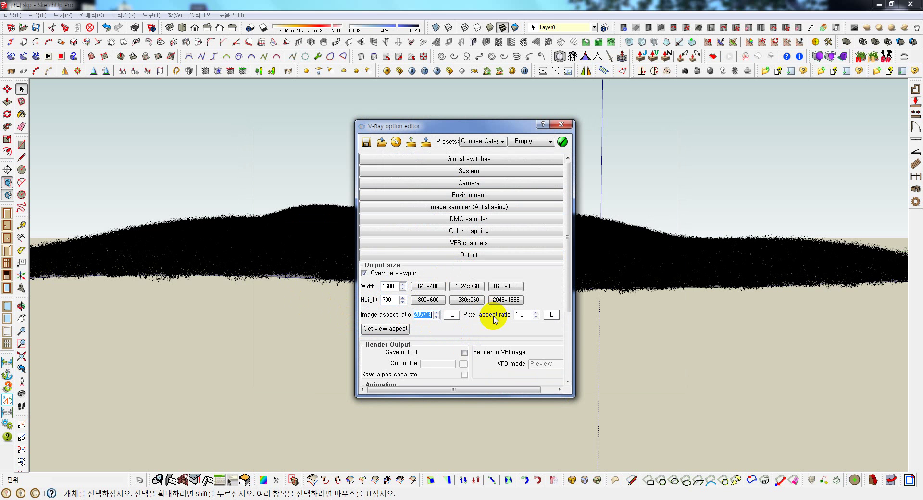
pyautogui.rightClick(423, 314)
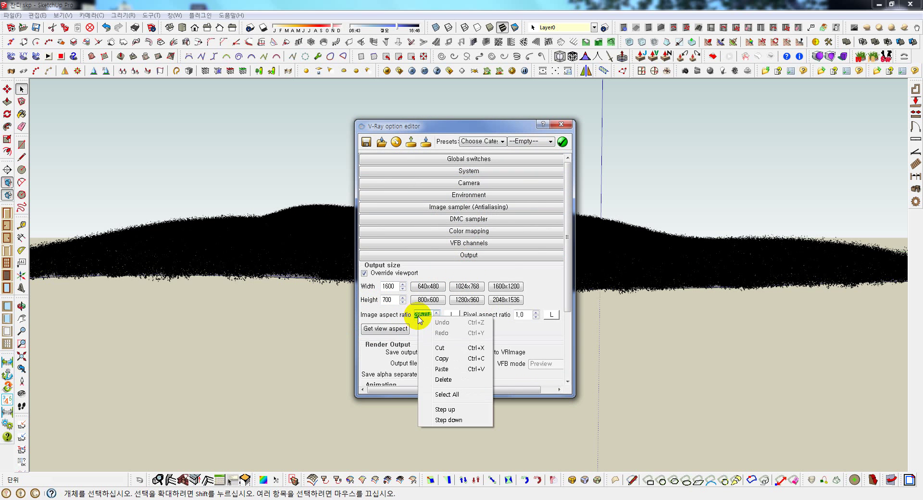
pyautogui.click(435, 353)
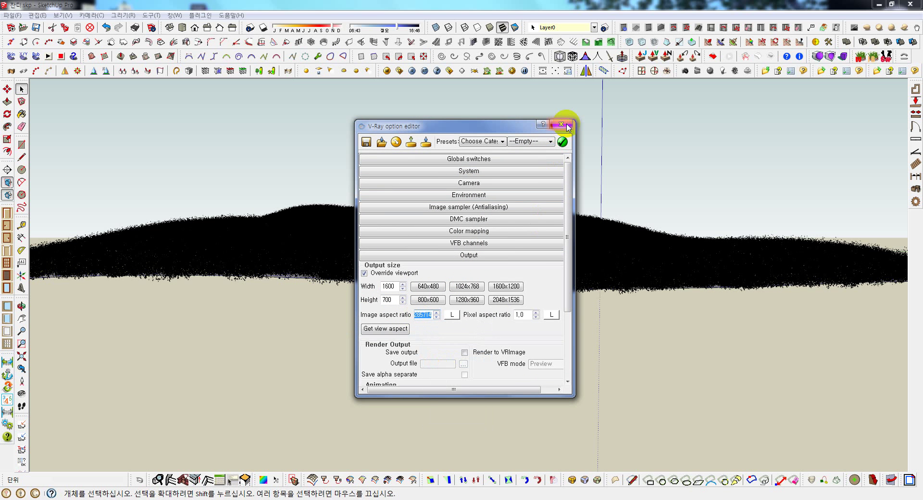
# - Apply aspect ratio 2.285714 to the viewport with the V-Ray Camera tool
pyautogui.click(505, 254)
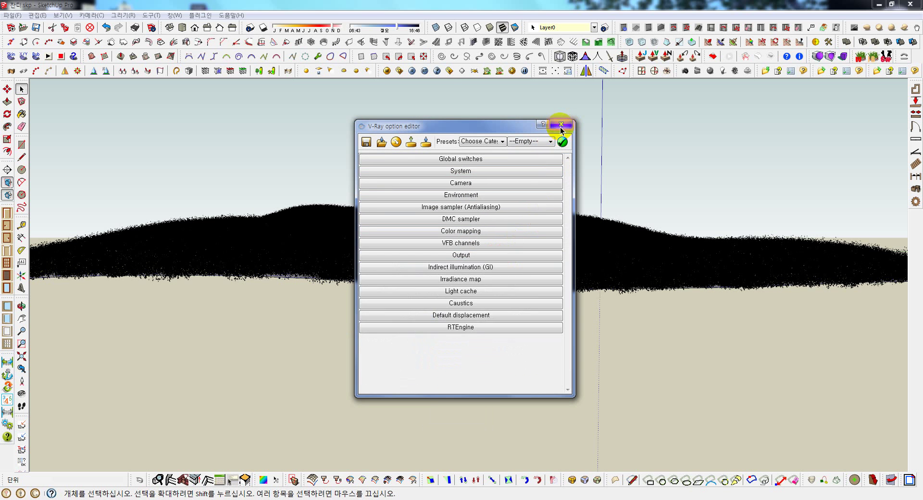
pyautogui.click(561, 125)
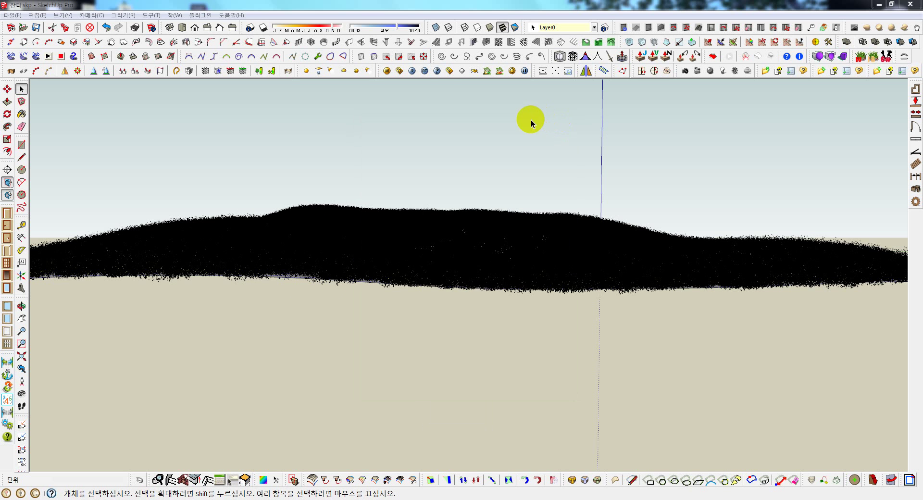
pyautogui.click(543, 72)
pyautogui.doubleClick(99, 77)
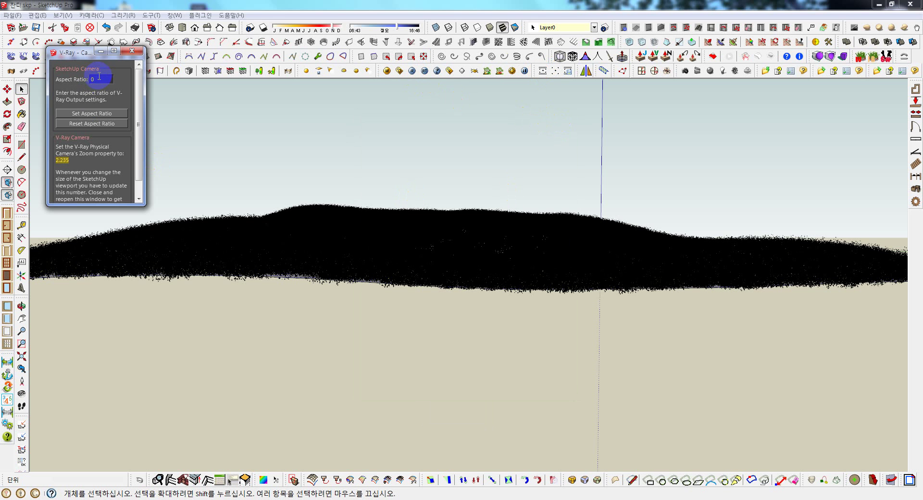
pyautogui.write('2.285714')
pyautogui.click(96, 114)
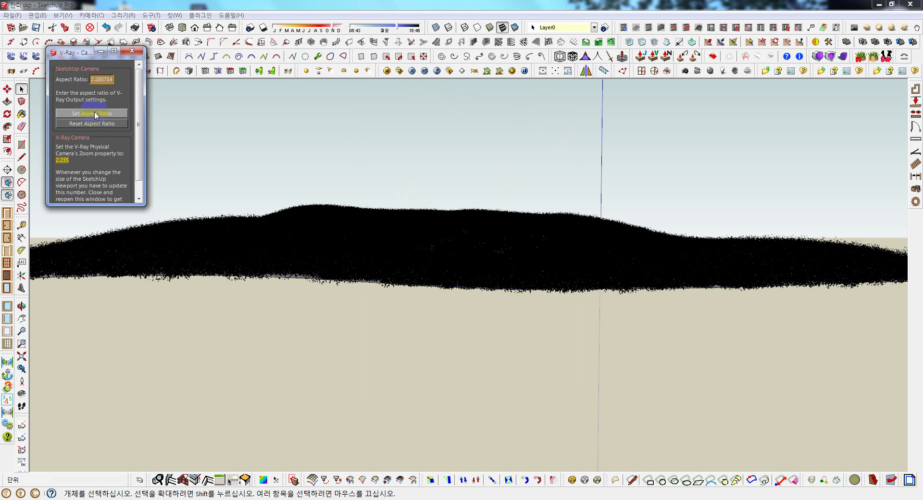
# - Pan and orbit down to an eye-level view across the grassy hillside, sky above
pyautogui.click(131, 50)
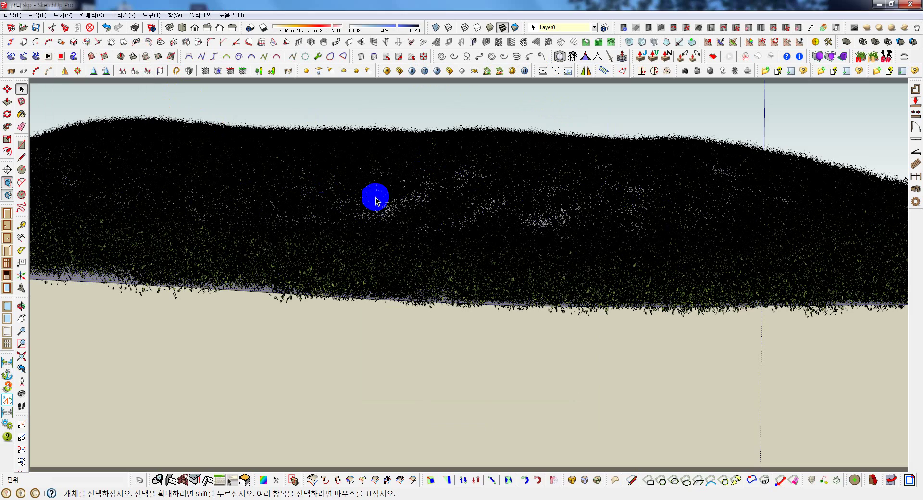
pyautogui.press('h')
pyautogui.moveTo(379, 197)
pyautogui.mouseDown()
pyautogui.moveTo(375, 294)
pyautogui.moveTo(453, 302)
pyautogui.moveTo(457, 264)
pyautogui.moveTo(453, 292)
pyautogui.moveTo(448, 242)
pyautogui.moveTo(449, 370)
pyautogui.moveTo(457, 284)
pyautogui.moveTo(463, 312)
pyautogui.moveTo(581, 314)
pyautogui.mouseUp()
pyautogui.press('o')
pyautogui.press('h')
pyautogui.press('o')
pyautogui.moveTo(472, 326)
pyautogui.mouseDown()
pyautogui.moveTo(452, 314)
pyautogui.moveTo(399, 319)
pyautogui.mouseUp()
pyautogui.press('h')
pyautogui.moveTo(519, 305)
pyautogui.mouseDown()
pyautogui.moveTo(604, 315)
pyautogui.moveTo(583, 321)
pyautogui.moveTo(575, 297)
pyautogui.moveTo(550, 288)
pyautogui.moveTo(572, 306)
pyautogui.mouseUp()
pyautogui.press('o')
pyautogui.press('h')
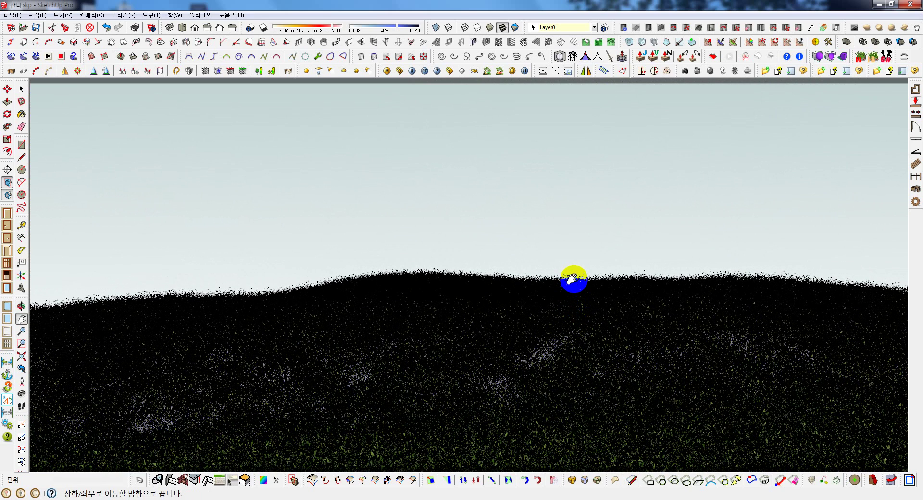
# - Start a 1600x700 V-Ray render of the grassy hillside
pyautogui.click(412, 71)
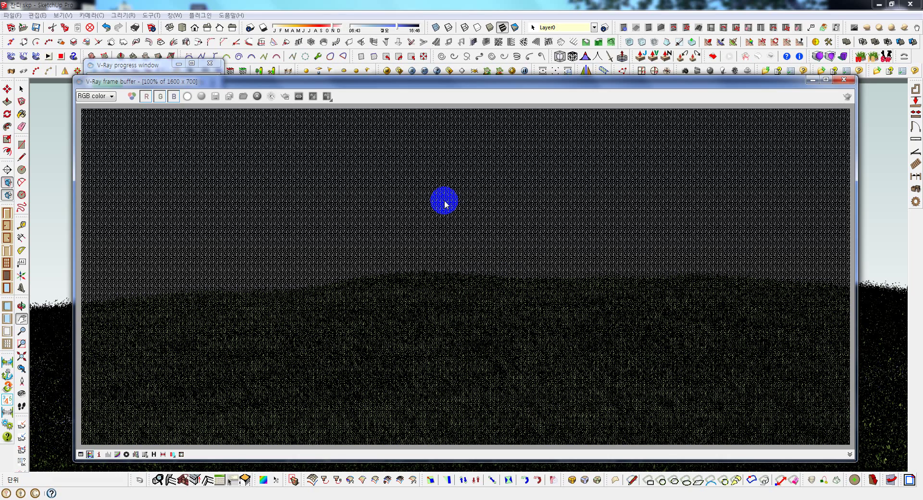
# - Move the render progress window to the top-left and bring the frame buffer forward
pyautogui.moveTo(149, 65)
pyautogui.mouseDown()
pyautogui.moveTo(92, 31)
pyautogui.moveTo(89, 15)
pyautogui.mouseUp()
pyautogui.click(286, 84)
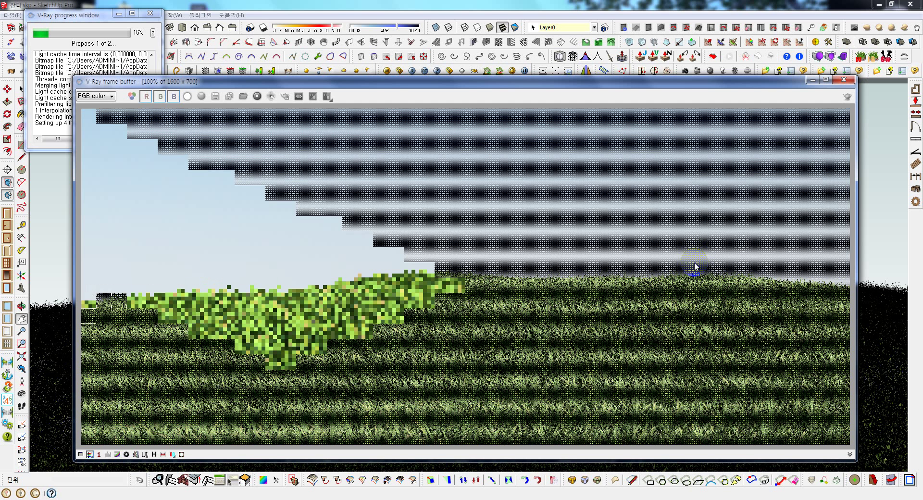
# - Make a small drag in the frame buffer while the 1600x700 render continues
pyautogui.moveTo(640, 319); pyautogui.dragTo(628, 318)
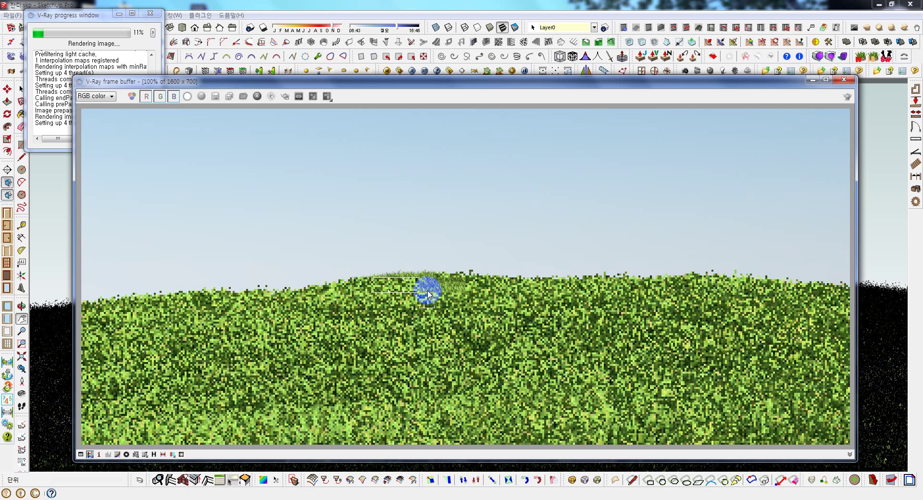
pyautogui.scroll(1, 428, 293)
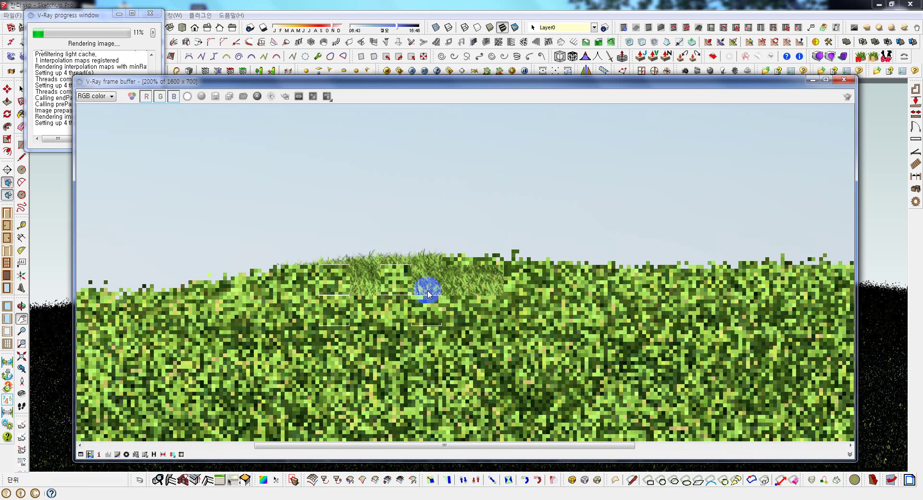
pyautogui.scroll(-1, 412, 290)
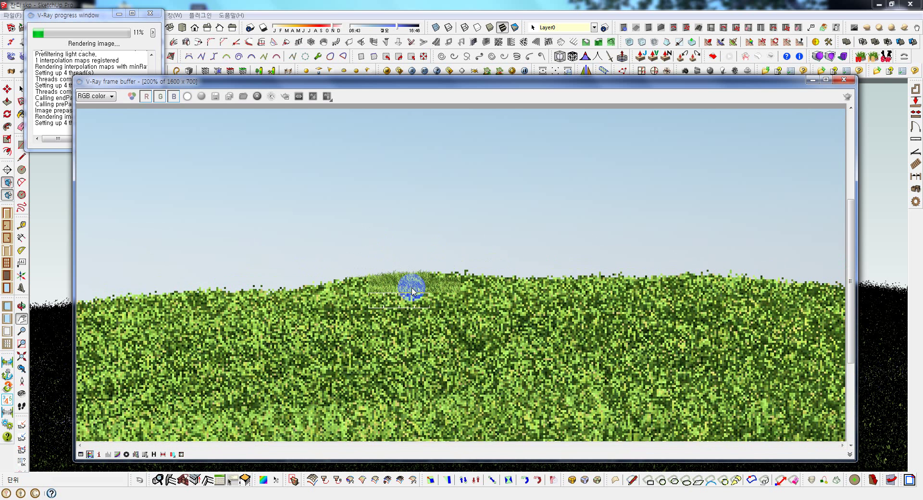